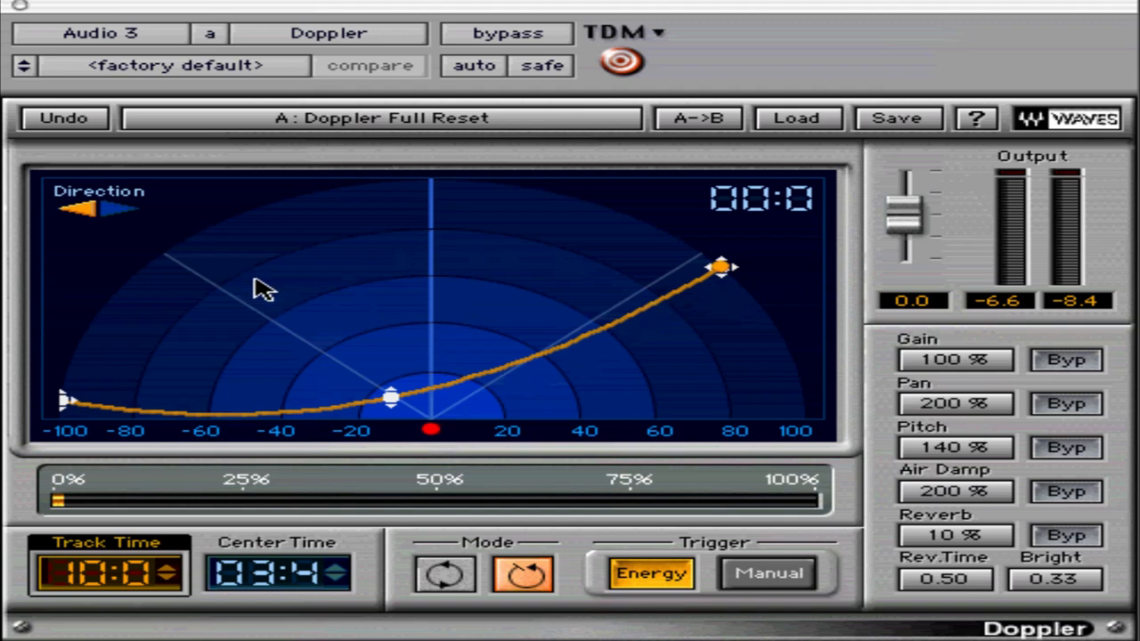
Switch the travel direction to left-to-right and return it to right-to-left
left_click(129, 214)
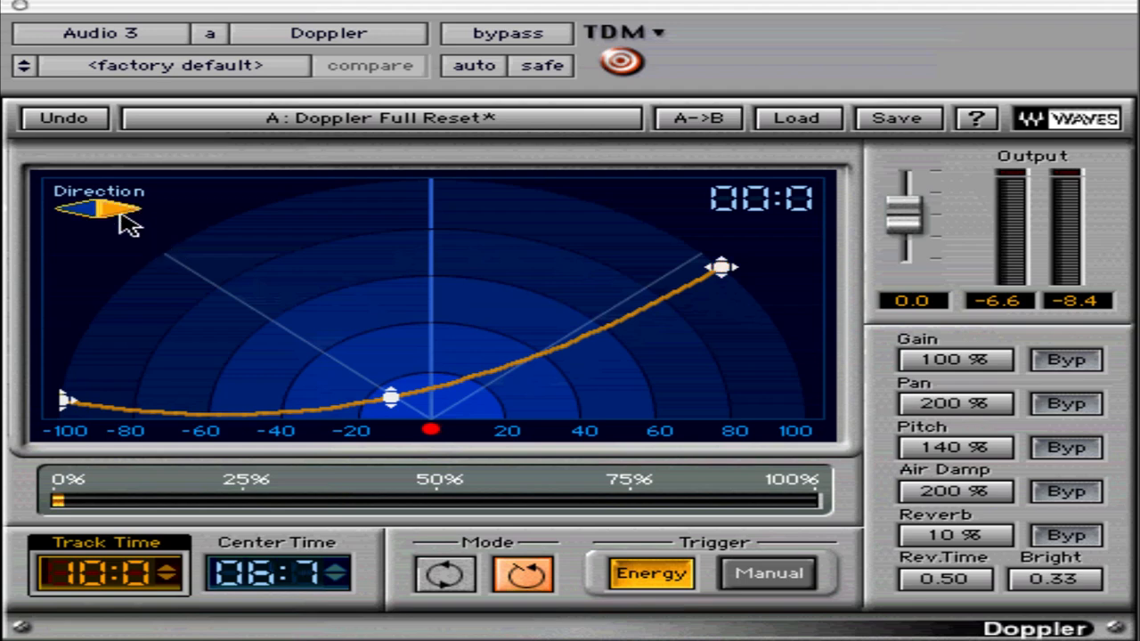
left_click(89, 217)
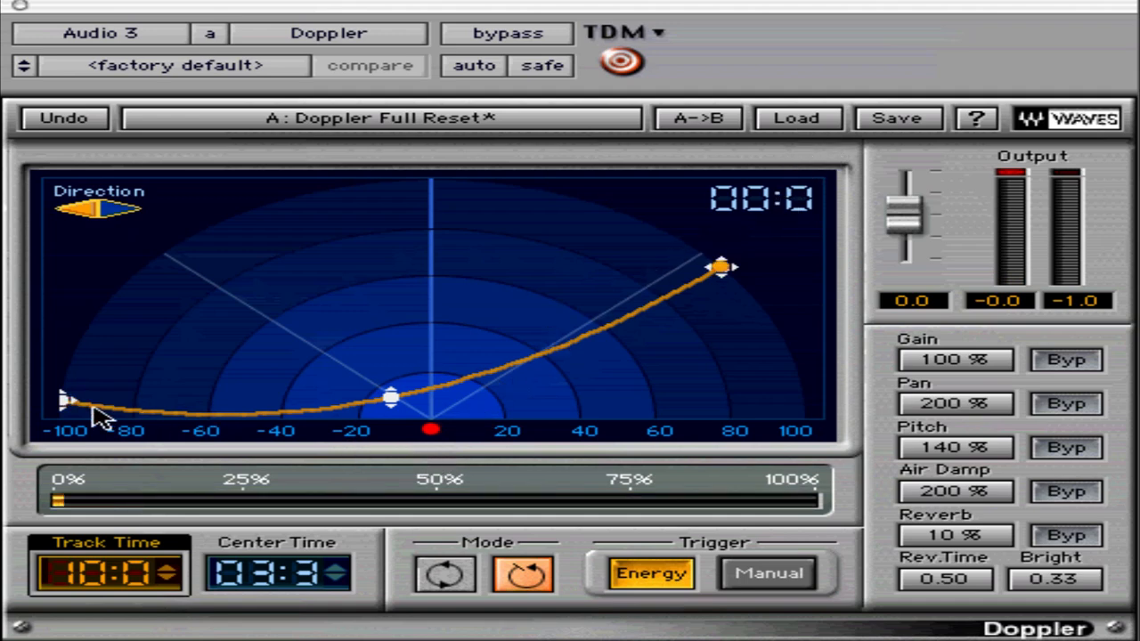
Reshape the motion path by adjusting both end points and its centre point, and set the Track Time to 14.1 seconds
mouse_move(62, 397)
left_mouse_down()
mouse_move(122, 369)
mouse_move(145, 324)
mouse_move(89, 318)
mouse_move(14, 361)
left_mouse_up()
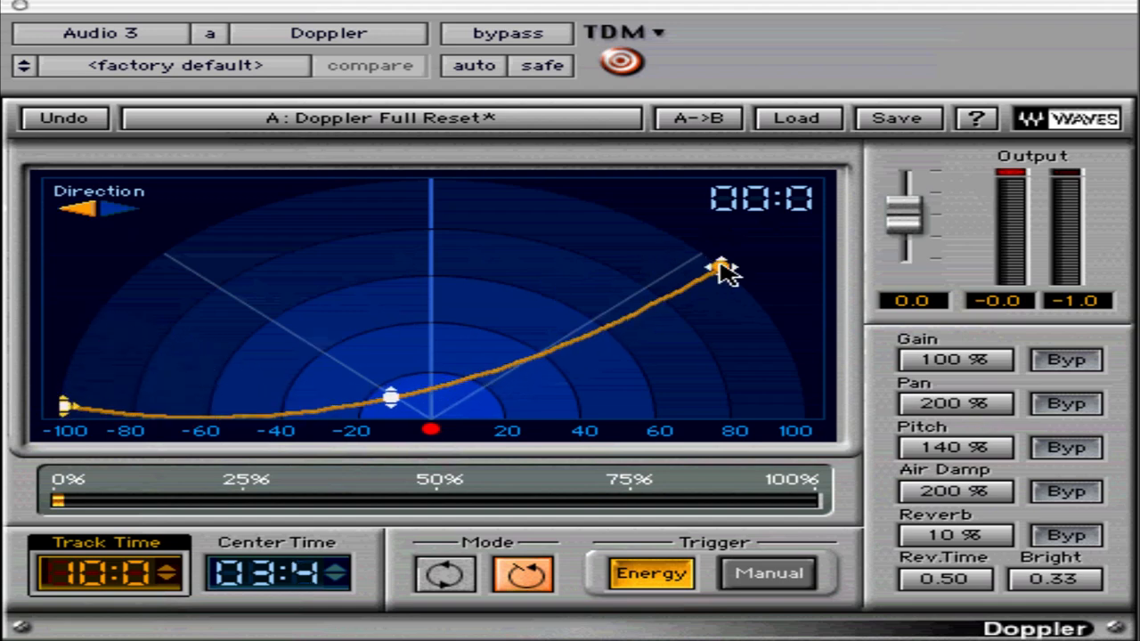
left_click_drag(728, 270, 801, 302)
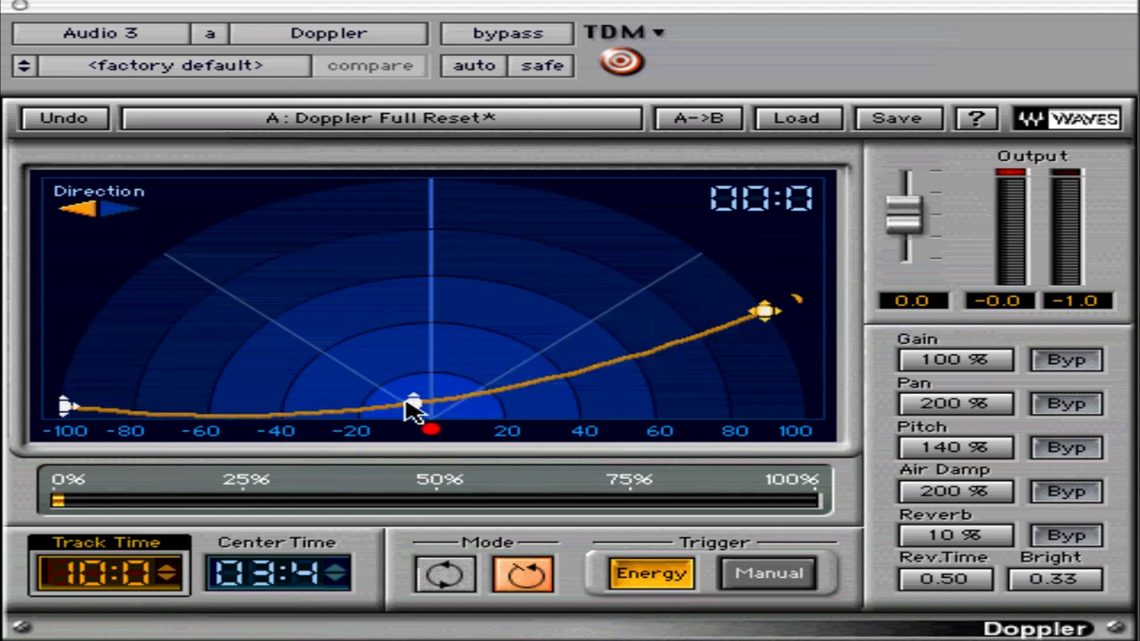
mouse_move(419, 409)
left_mouse_down()
mouse_move(374, 183)
mouse_move(377, 420)
mouse_move(415, 407)
left_mouse_up()
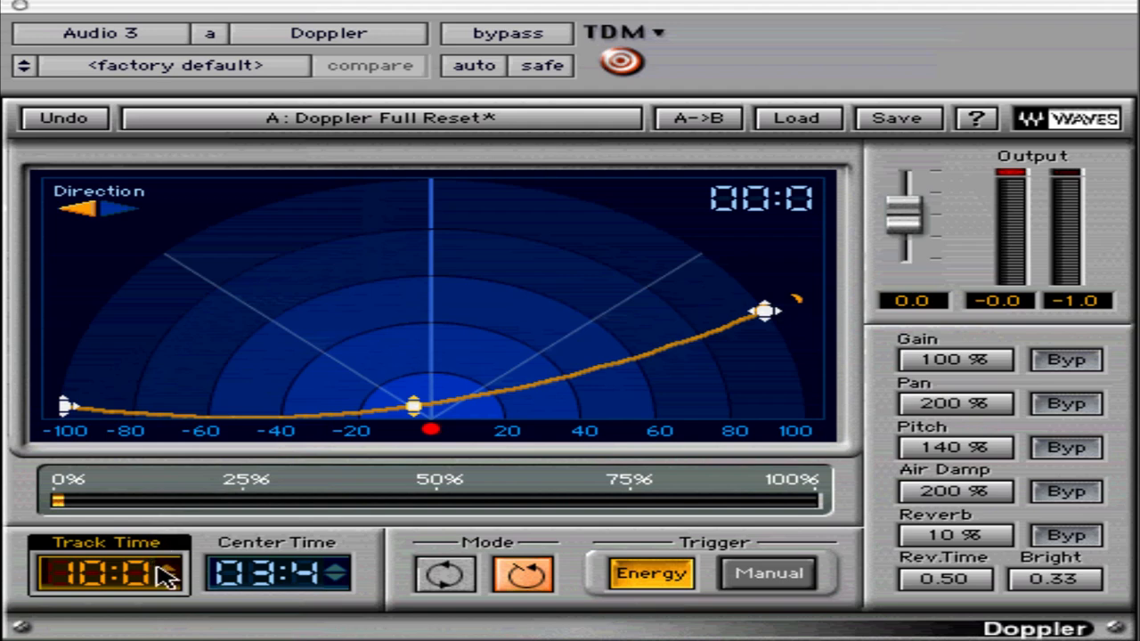
mouse_move(167, 574)
left_mouse_down()
mouse_move(168, 492)
mouse_move(160, 556)
mouse_move(129, 574)
mouse_move(171, 581)
left_mouse_up()
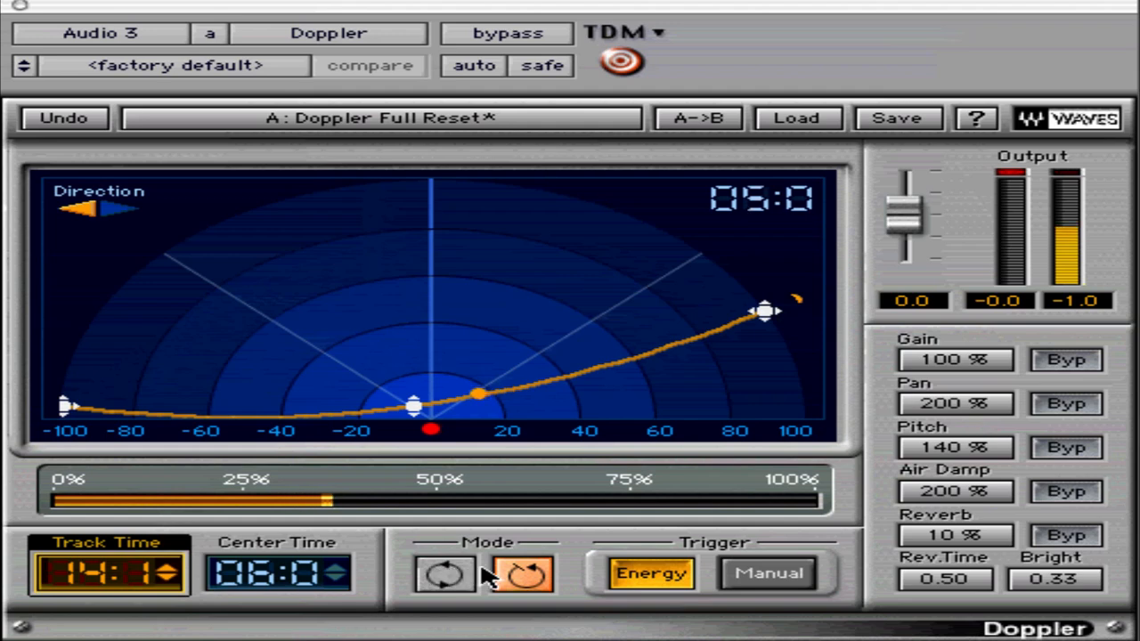
Turn off the Energy trigger, start the track twice with the Manual trigger, and turn Energy back on
left_click(679, 581)
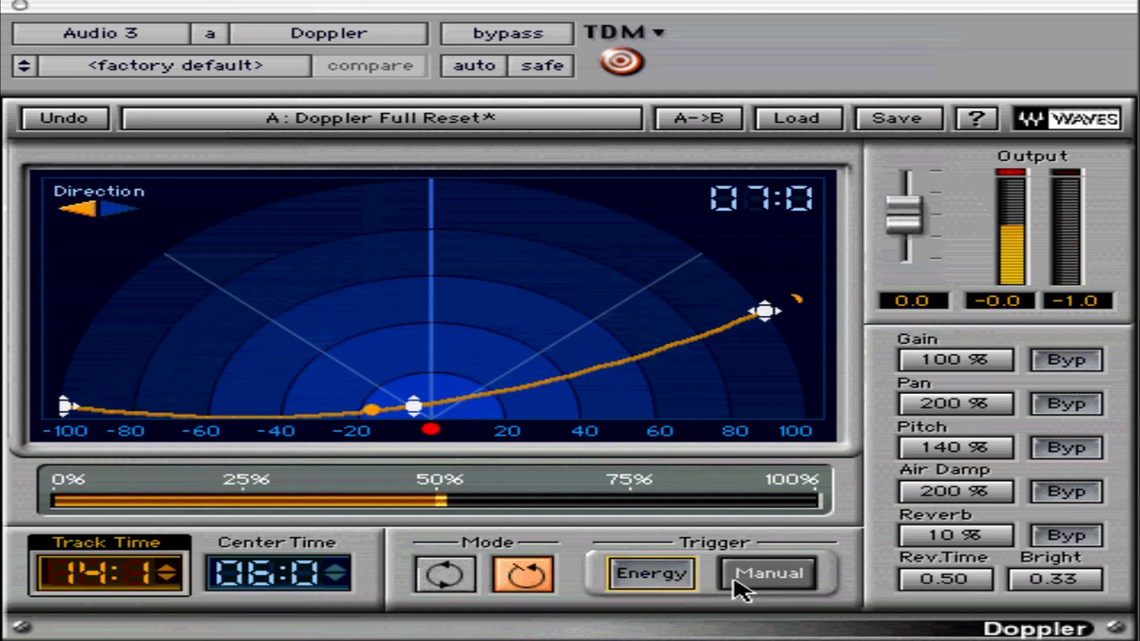
left_click(769, 579)
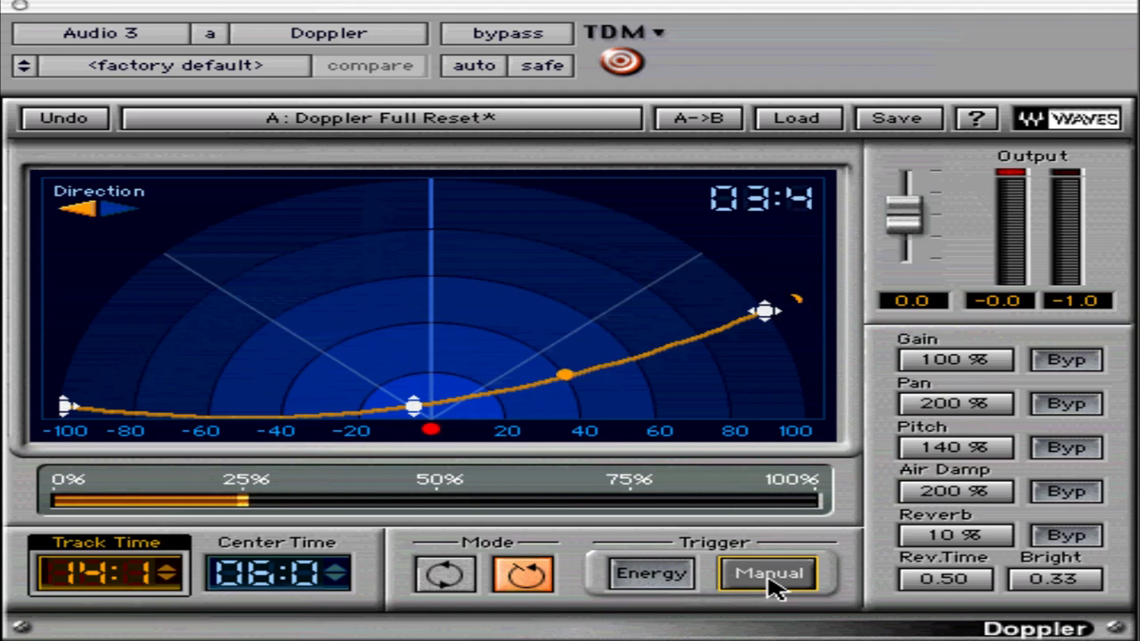
left_click(769, 577)
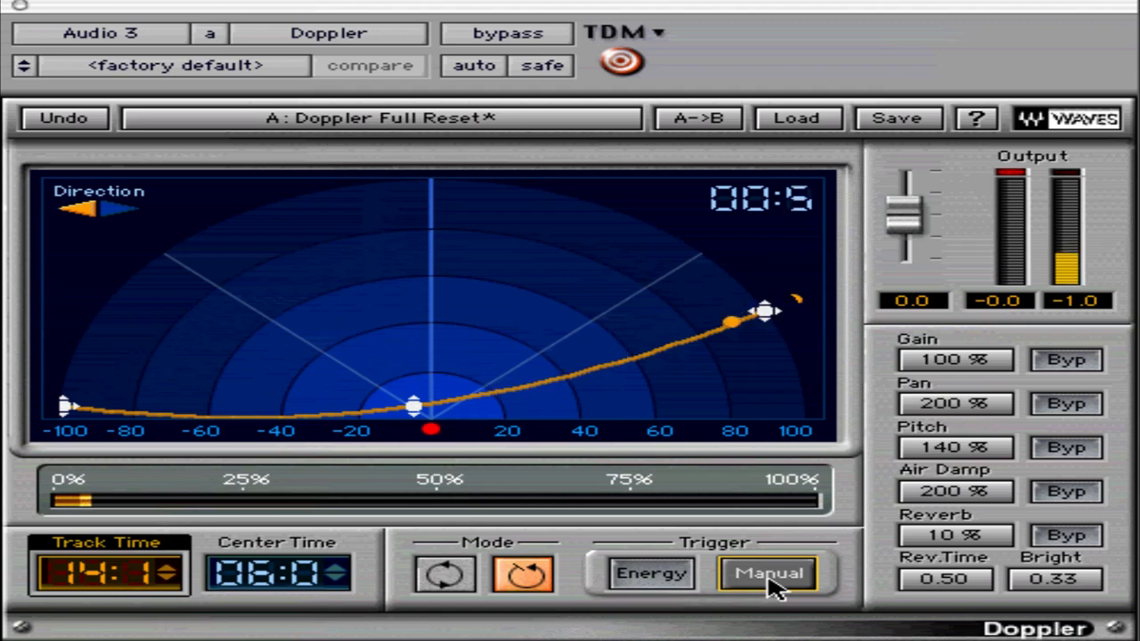
left_click(682, 583)
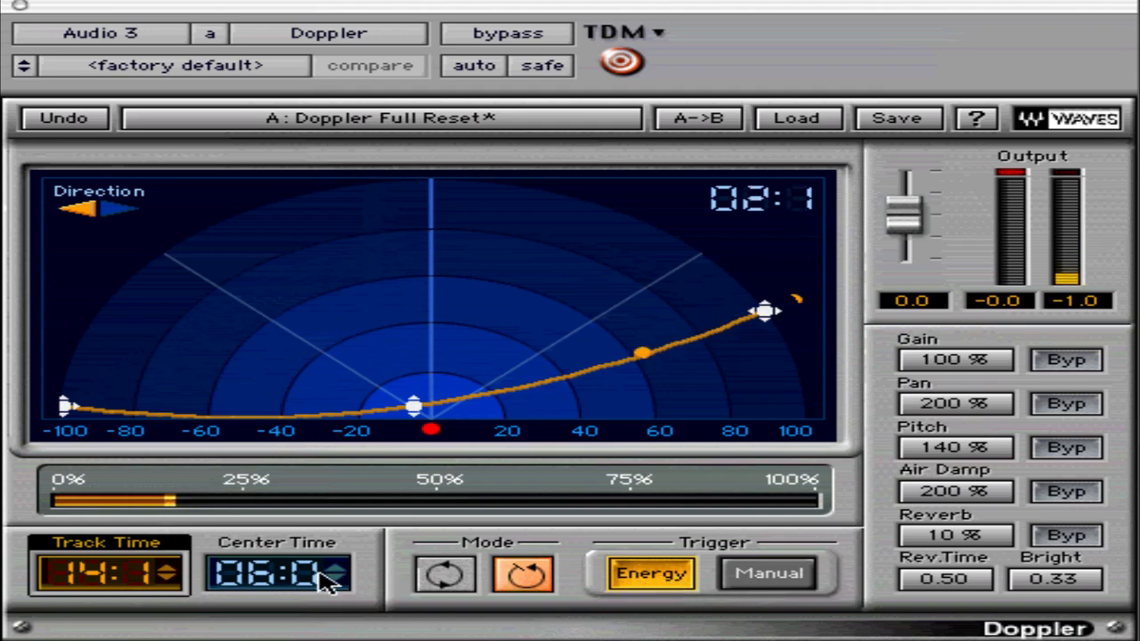
Set the Center Time to 9.4 seconds
left_click_drag(334, 574, 365, 372)
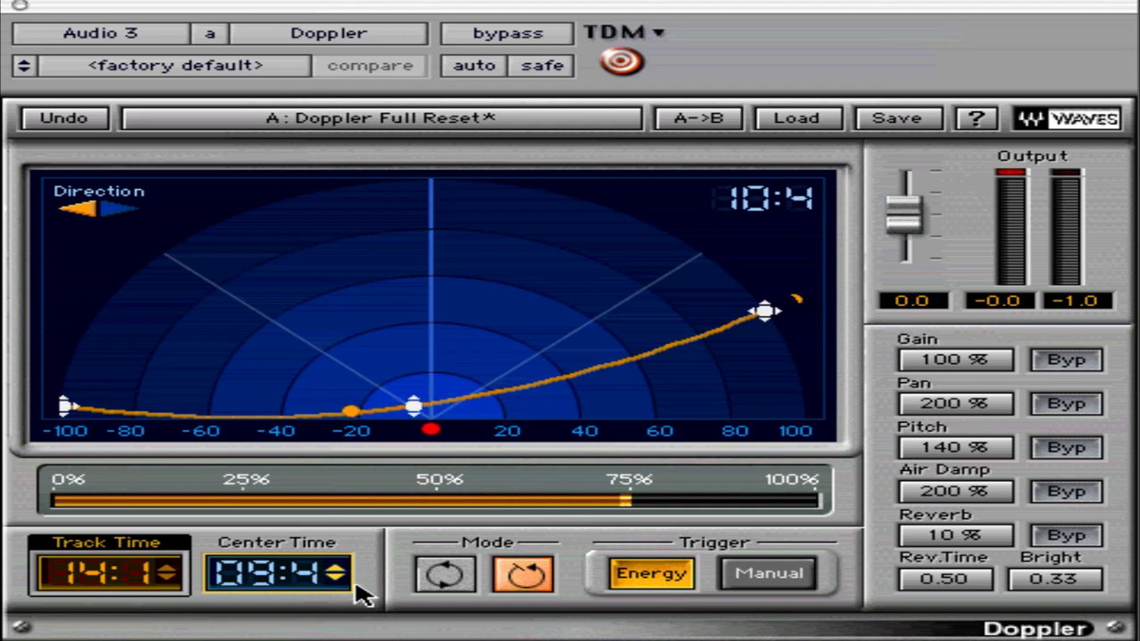
Alternate between the closed-loop and broken-loop playback modes, finishing on the broken-loop mode
left_click(445, 588)
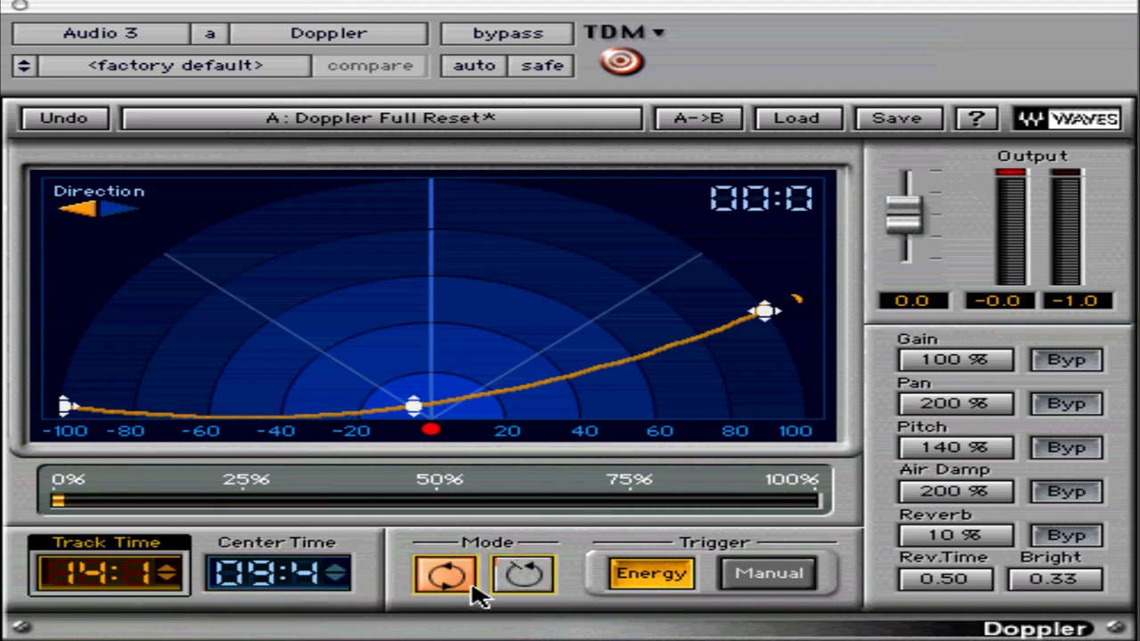
left_click(547, 595)
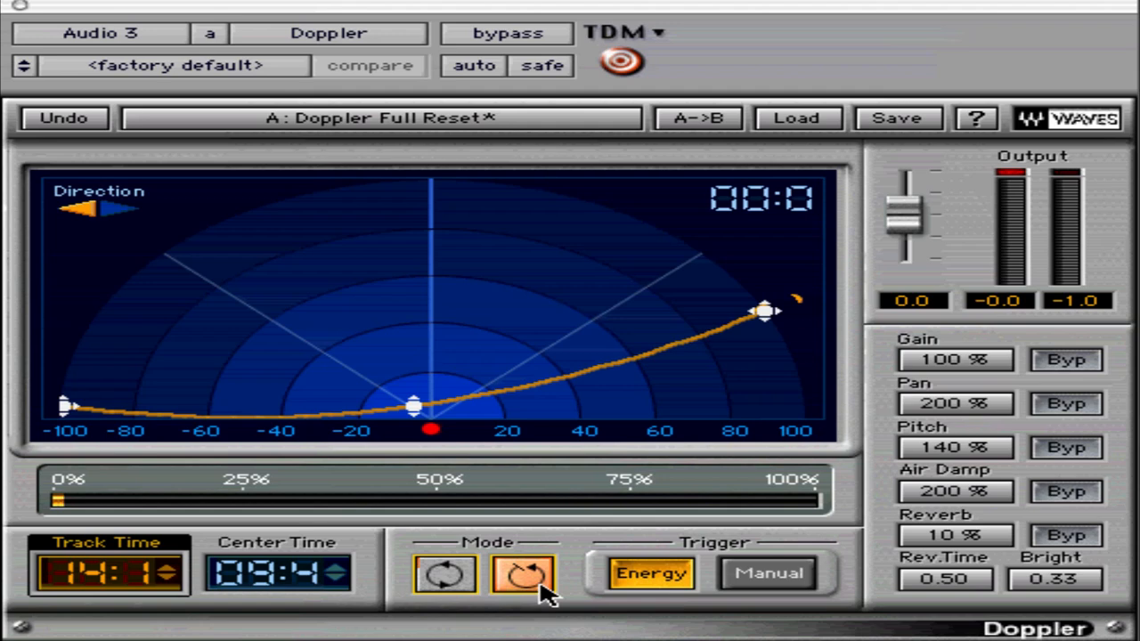
left_click(433, 593)
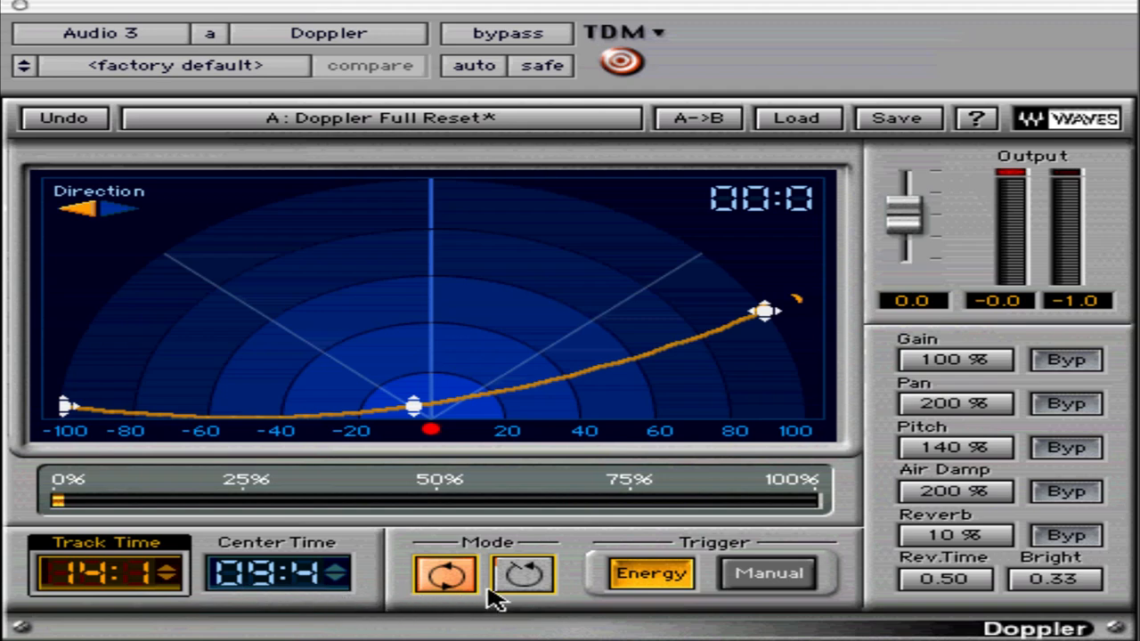
left_click(526, 579)
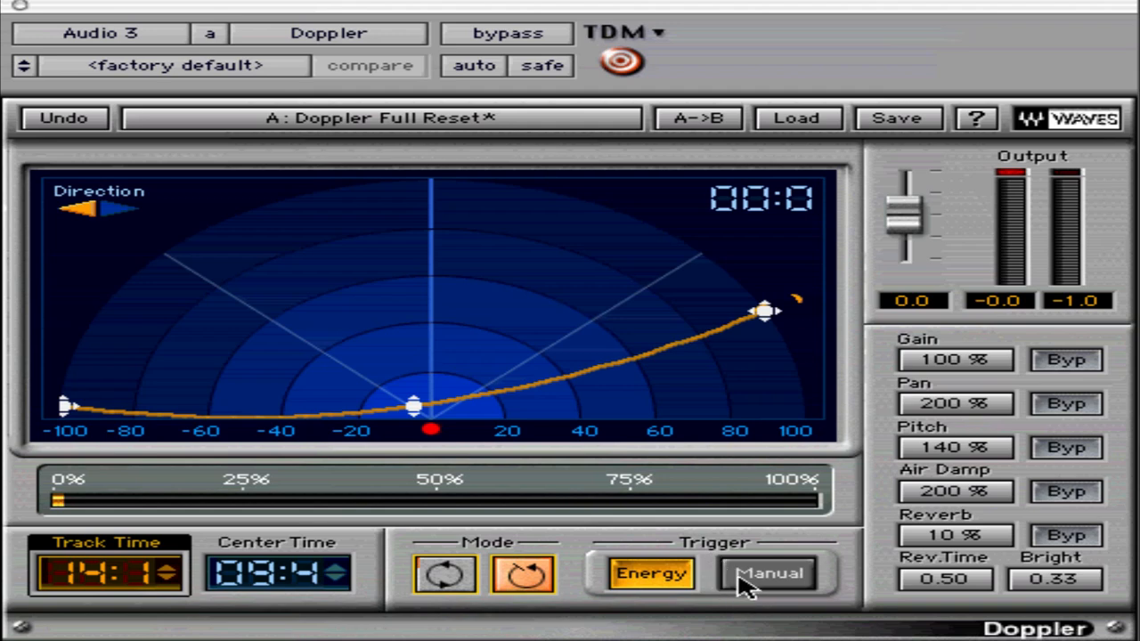
Compare the two trigger types by disabling Energy and firing the track manually several times, finishing with Energy enabled
left_click(674, 594)
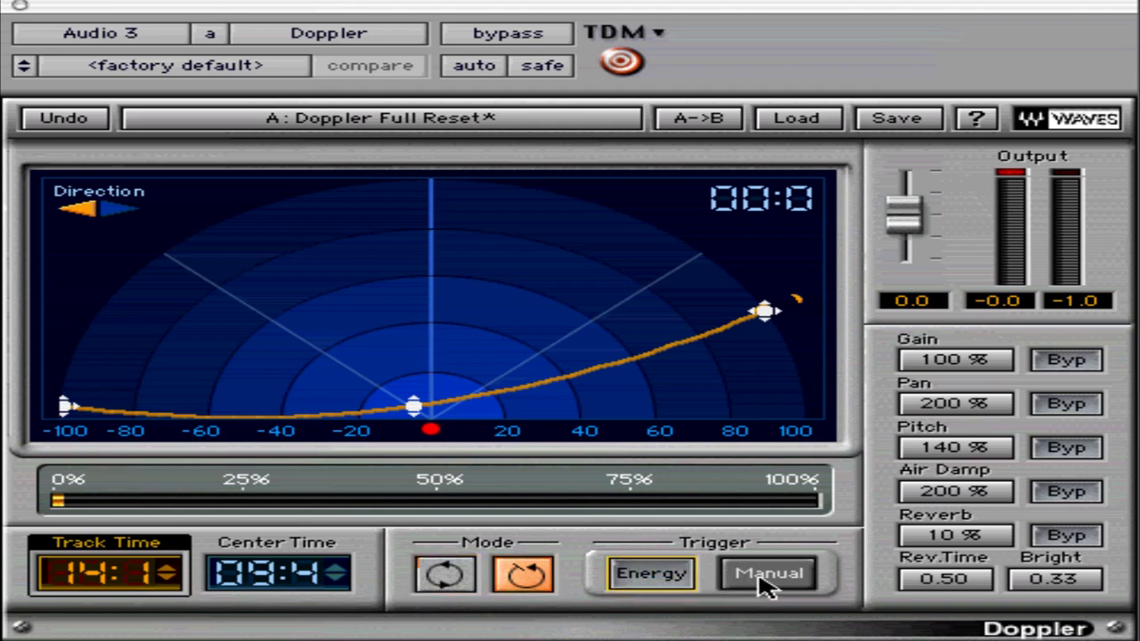
left_click(763, 587)
left_click(674, 578)
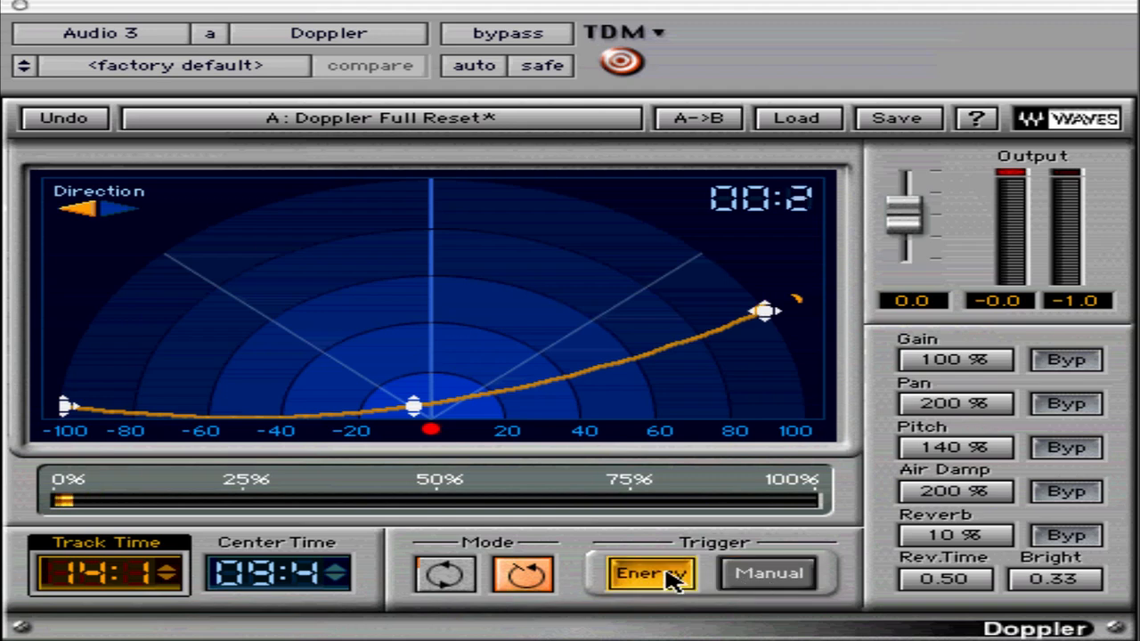
left_click(668, 577)
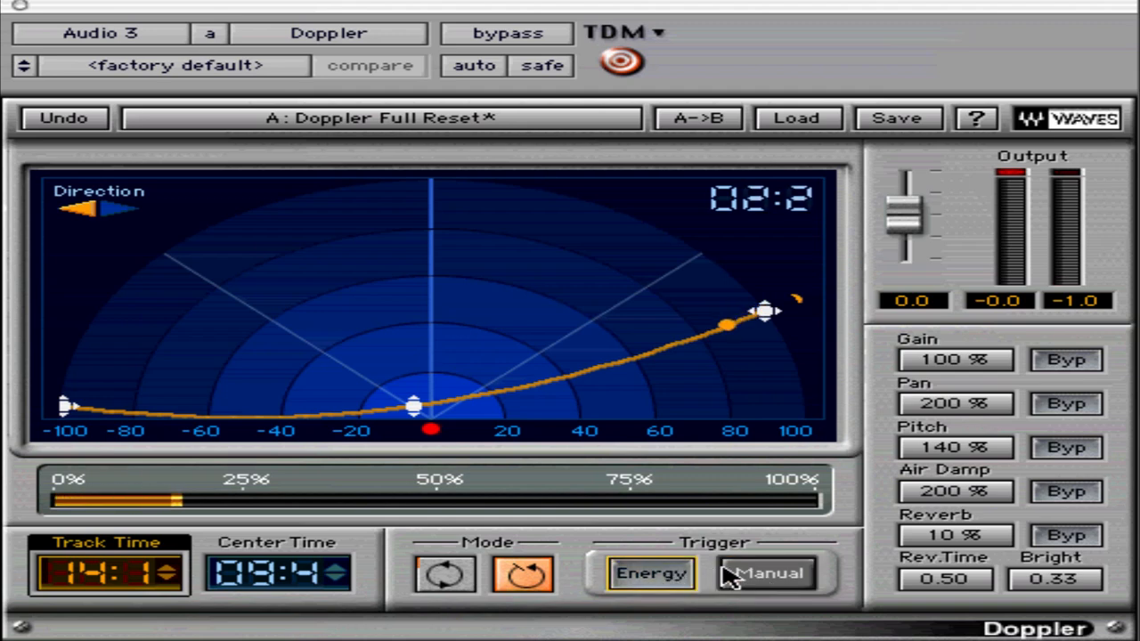
left_click(763, 575)
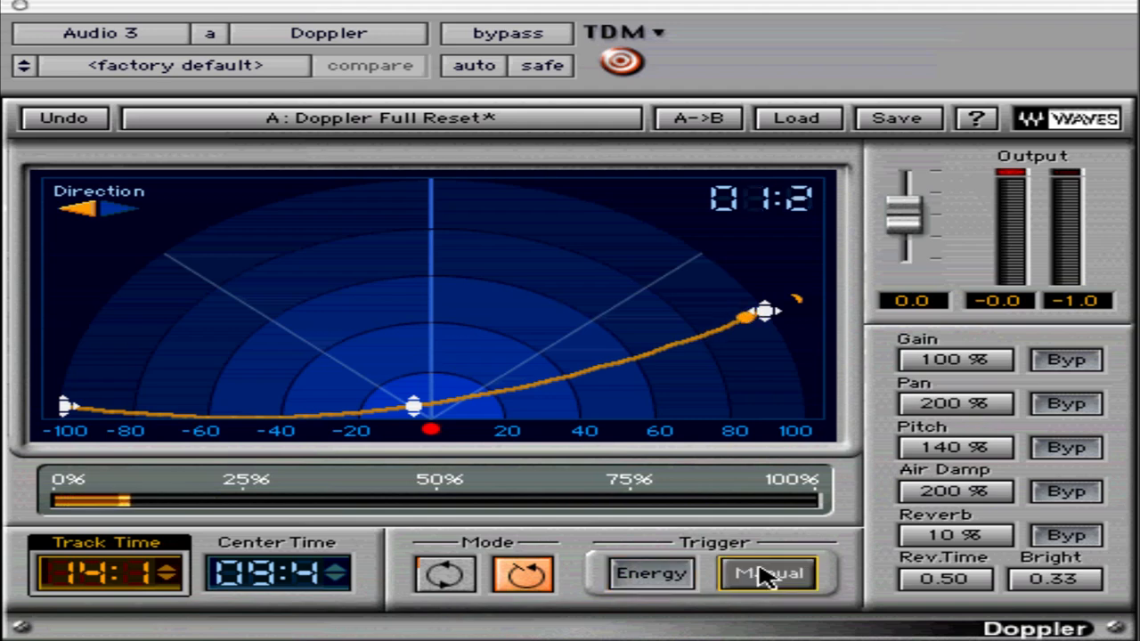
left_click(763, 575)
left_click(768, 577)
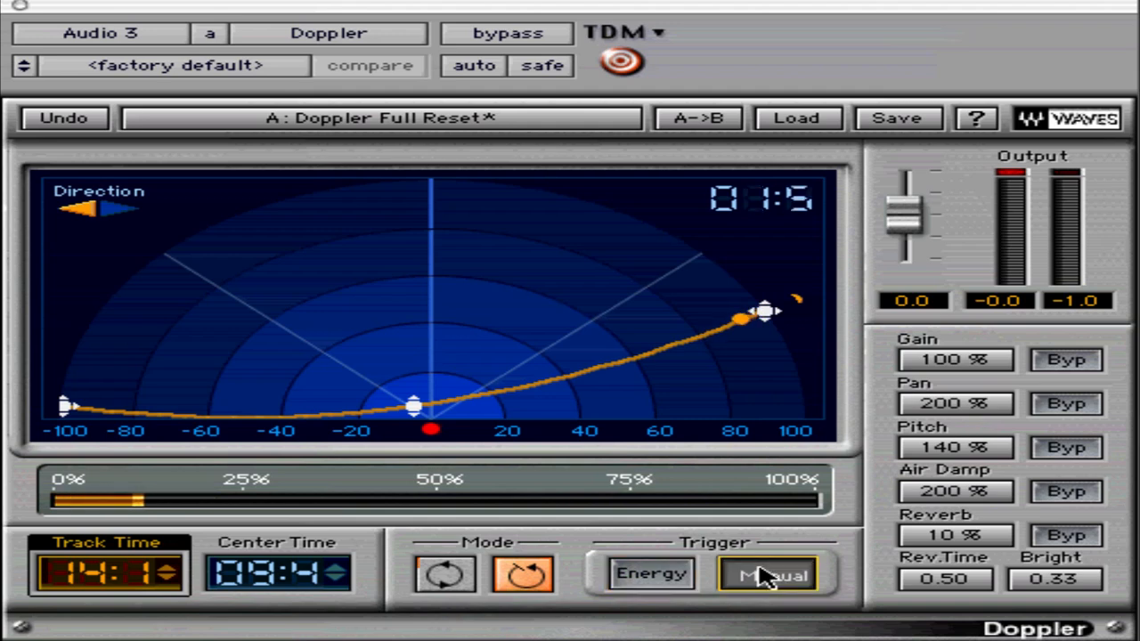
left_click(653, 574)
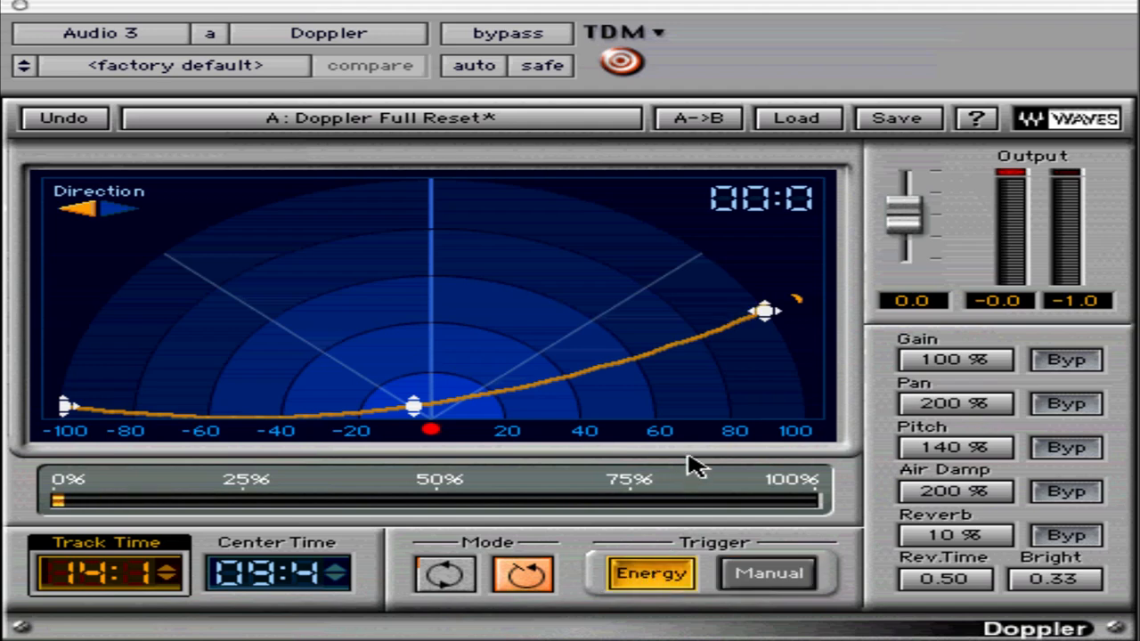
Try the Gain amount at 0 %, 100 % and 200 %, and return it to 100 %
left_click(954, 360)
type("0")
key("Return")
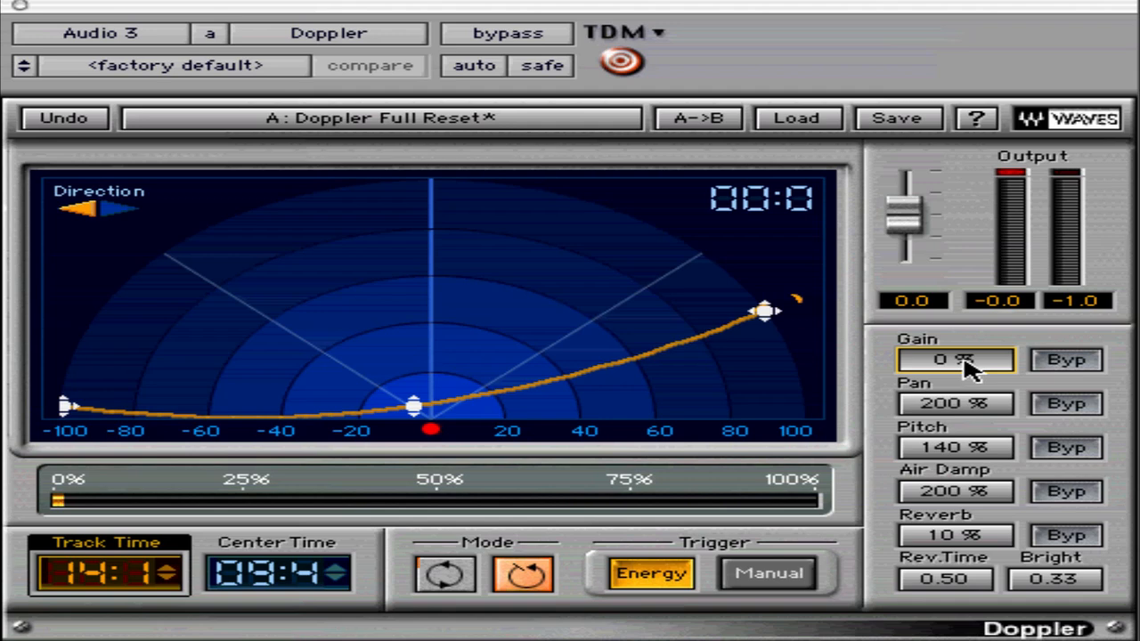
left_click_drag(968, 367, 950, 206)
left_click(971, 369)
type("100")
key("Return")
left_click_drag(970, 369, 961, 140)
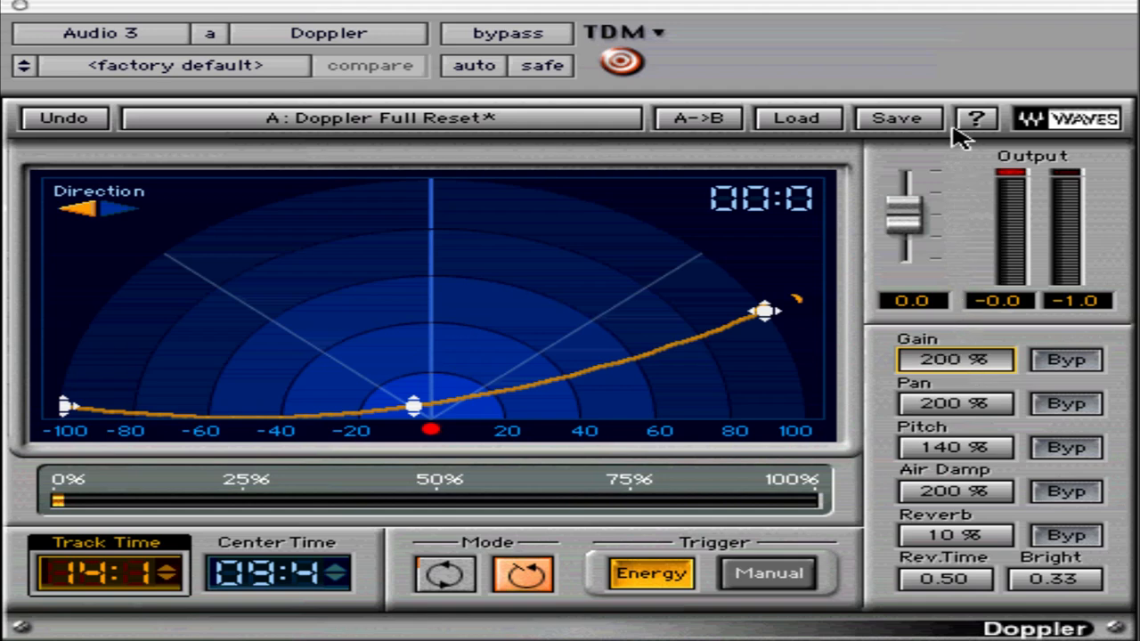
left_click(969, 369)
type("10")
key("Return")
Lower the Pan amount to 0 %, try a higher amount, and set it to 100 %
left_click_drag(962, 407, 958, 638)
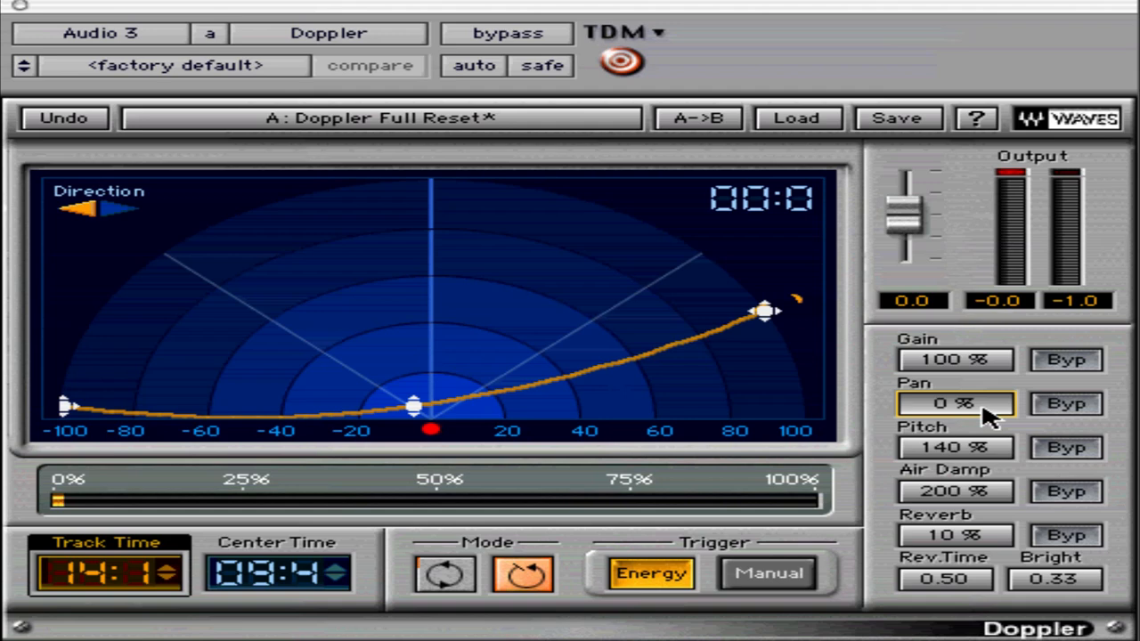
type("100")
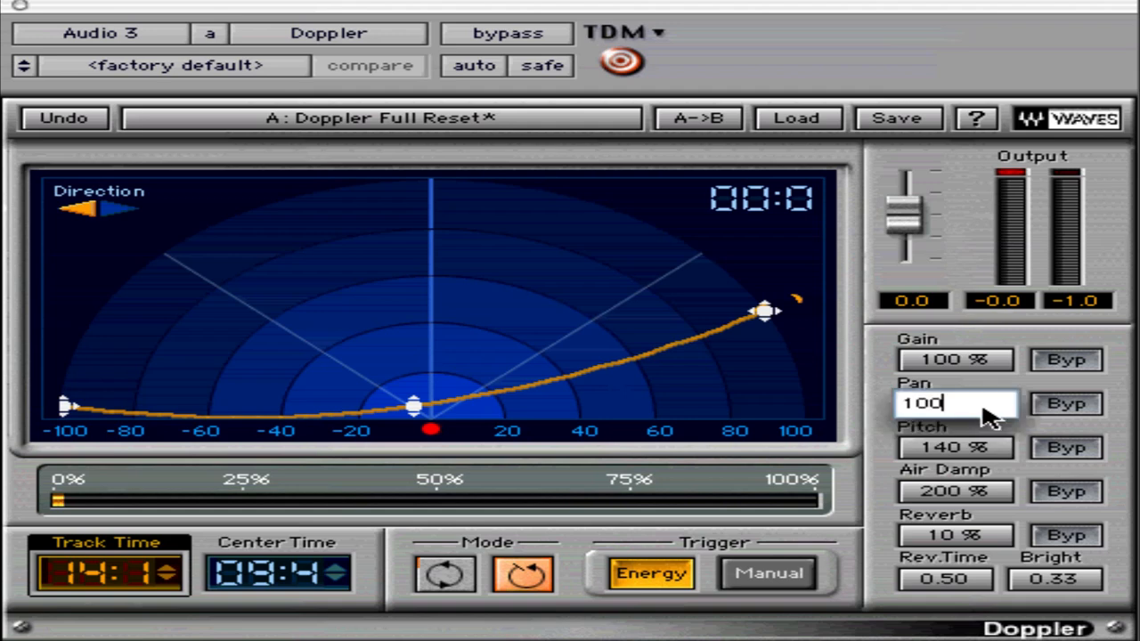
key("Return")
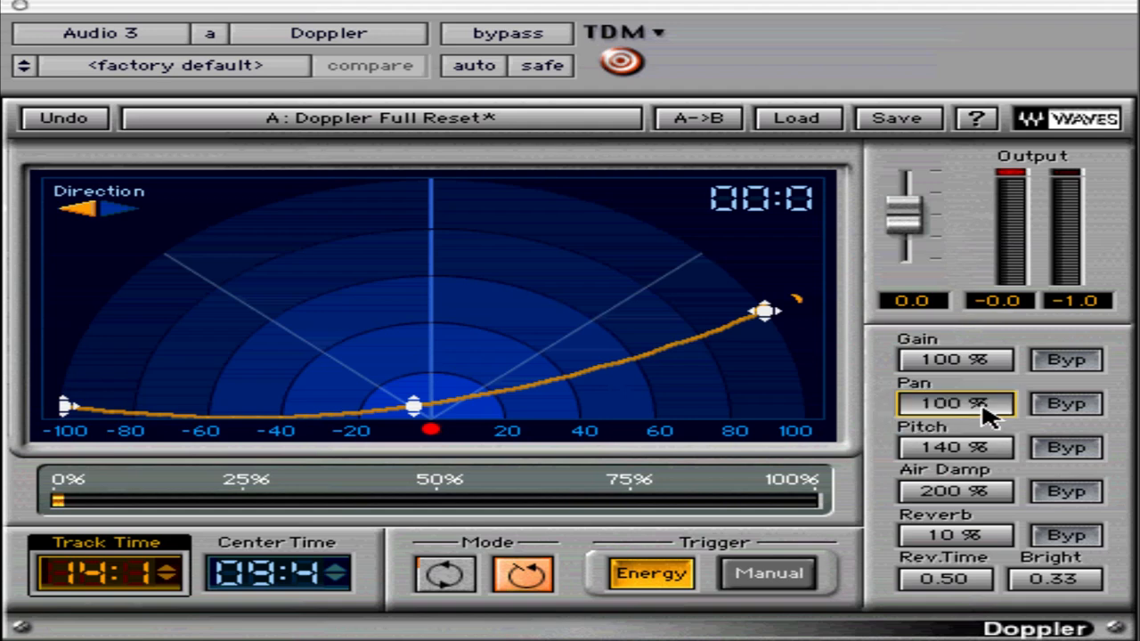
left_click_drag(989, 416, 1002, 238)
type("100")
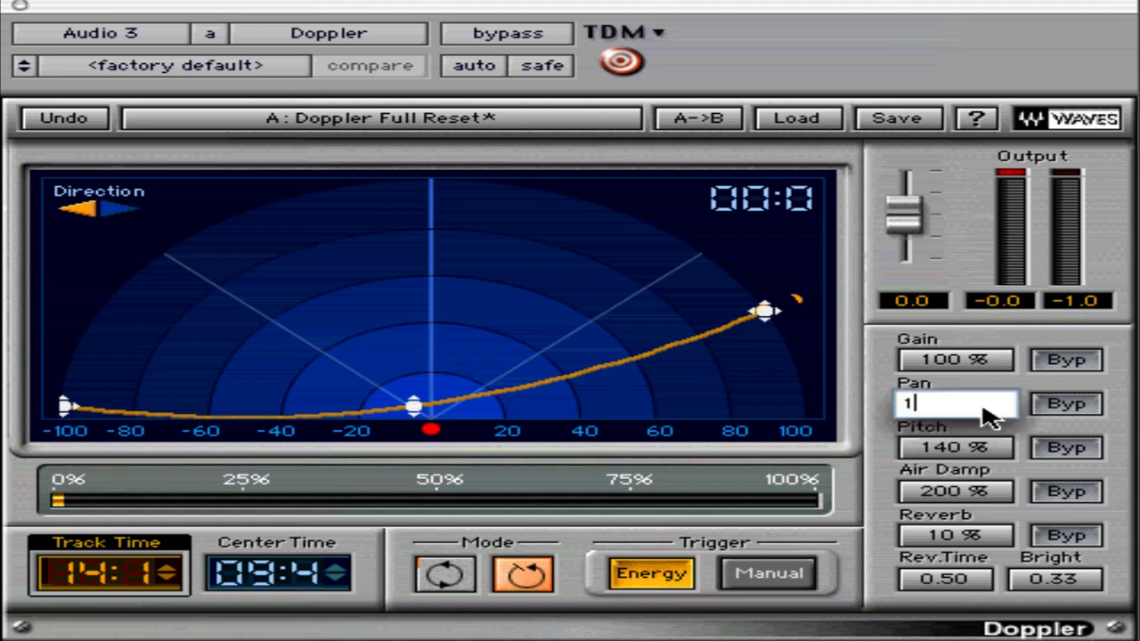
key("Return")
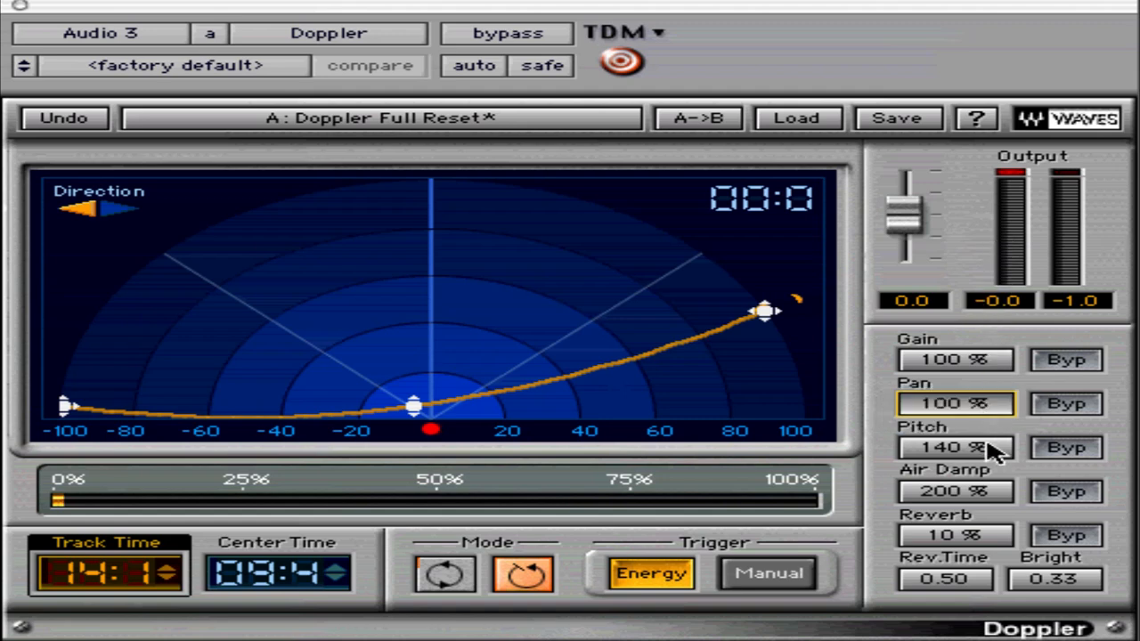
Try the Pitch amount at 0 % and at higher amounts, and set it to 100 %
left_click(996, 453)
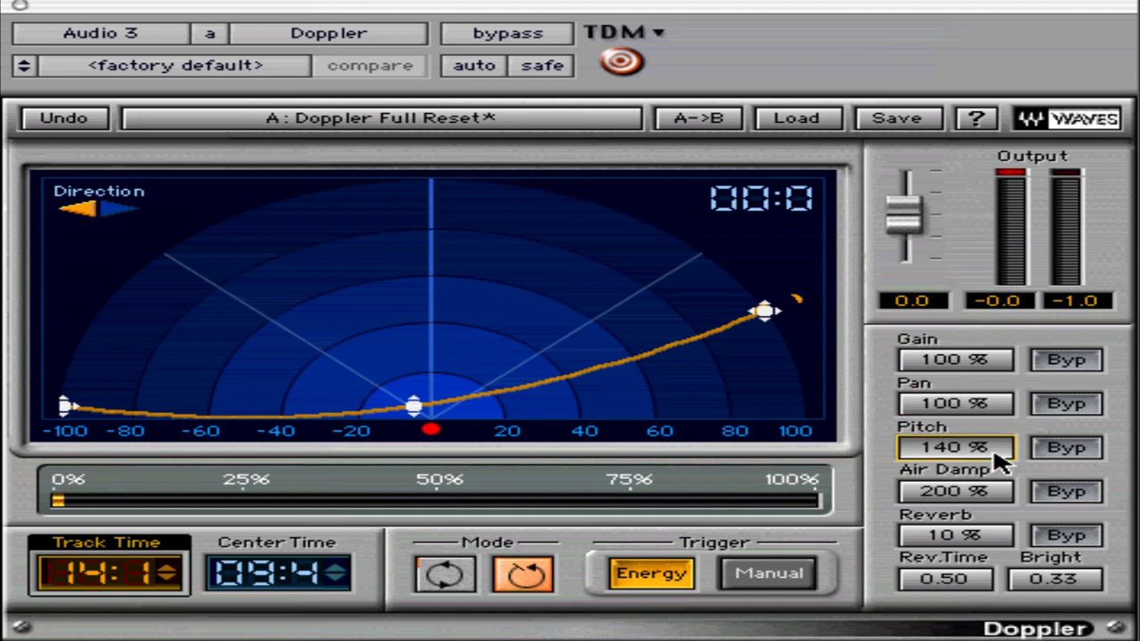
type("0")
key("Return")
type("100")
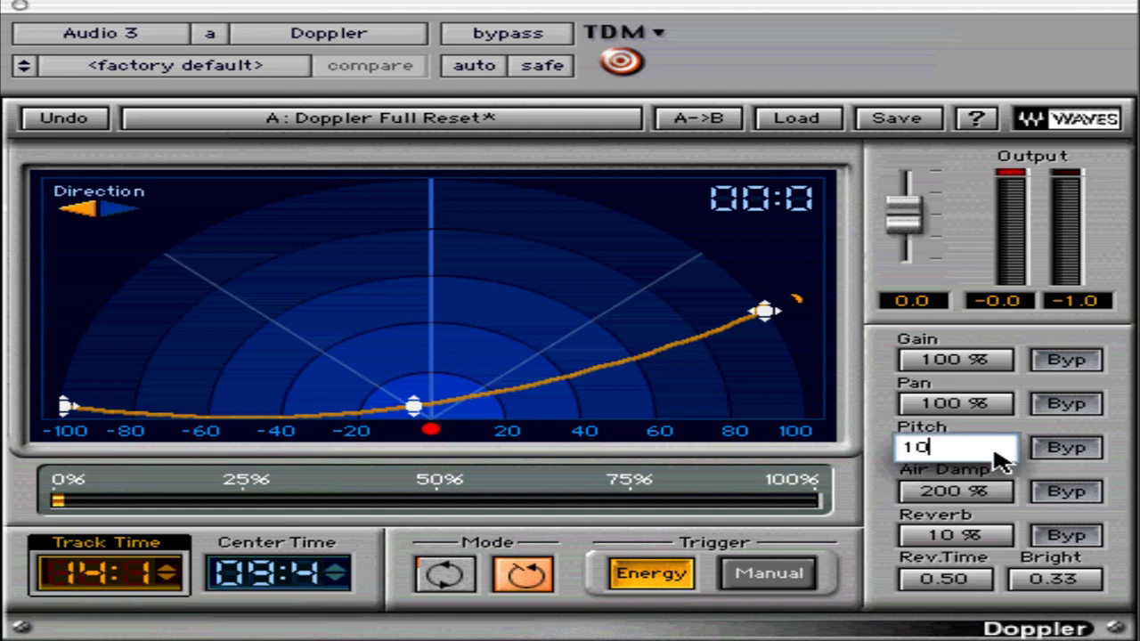
key("Return")
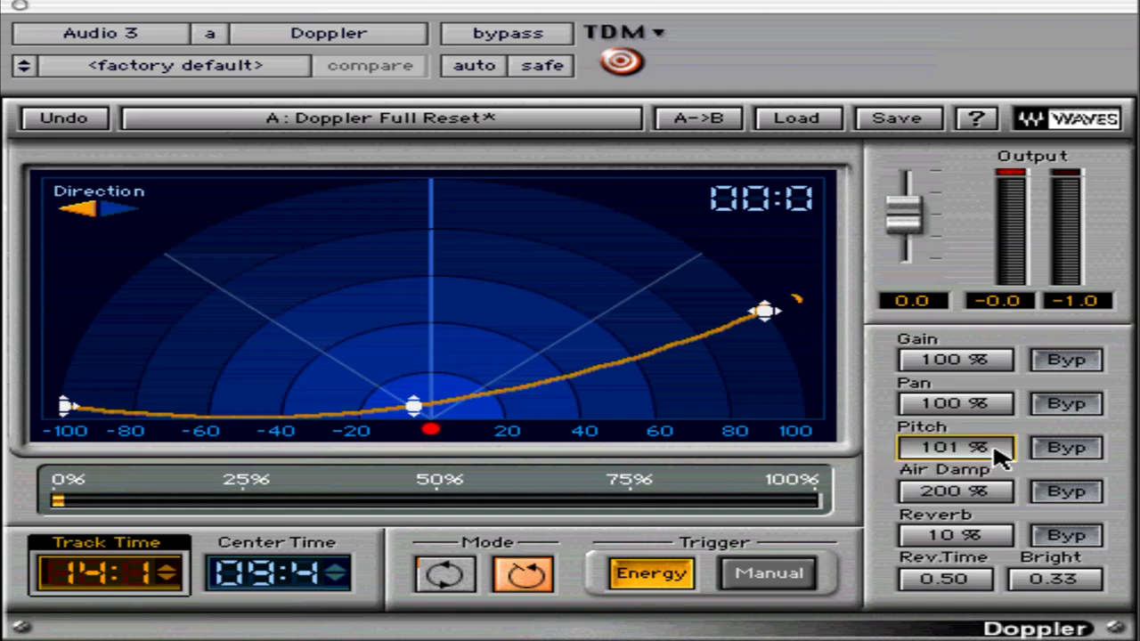
left_click_drag(998, 454, 1033, 306)
left_click(994, 452)
type("100")
key("Return")
Try the Air Damp amount at 0 % and 100 %, and raise it to 200 %
left_click(959, 501)
type("0")
key("Return")
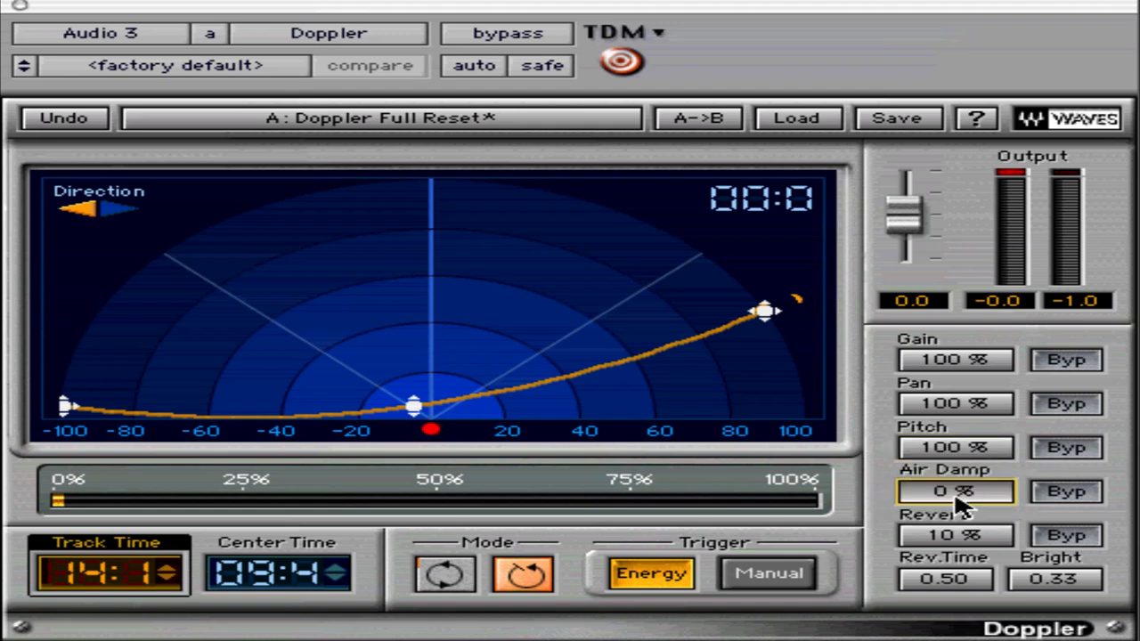
type("100")
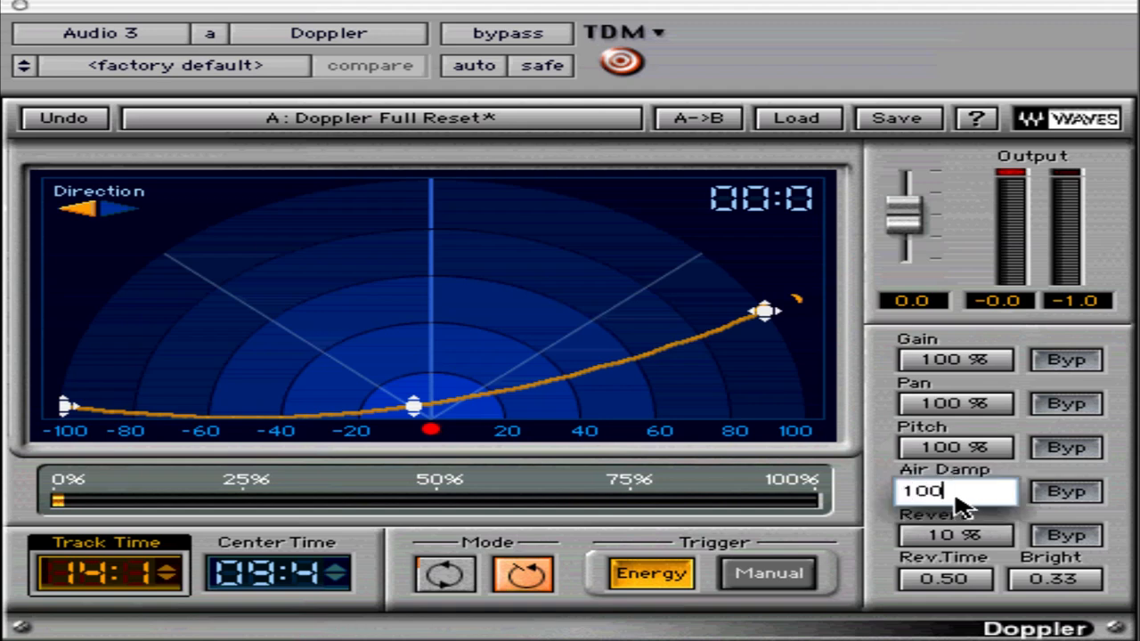
key("Return")
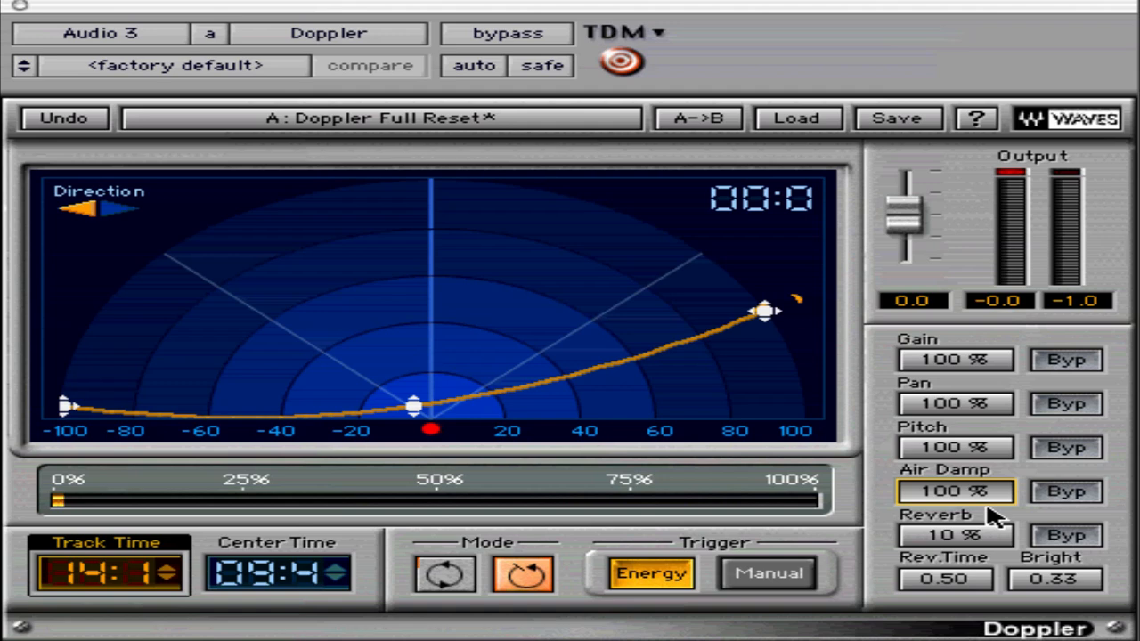
left_click_drag(988, 503, 999, 325)
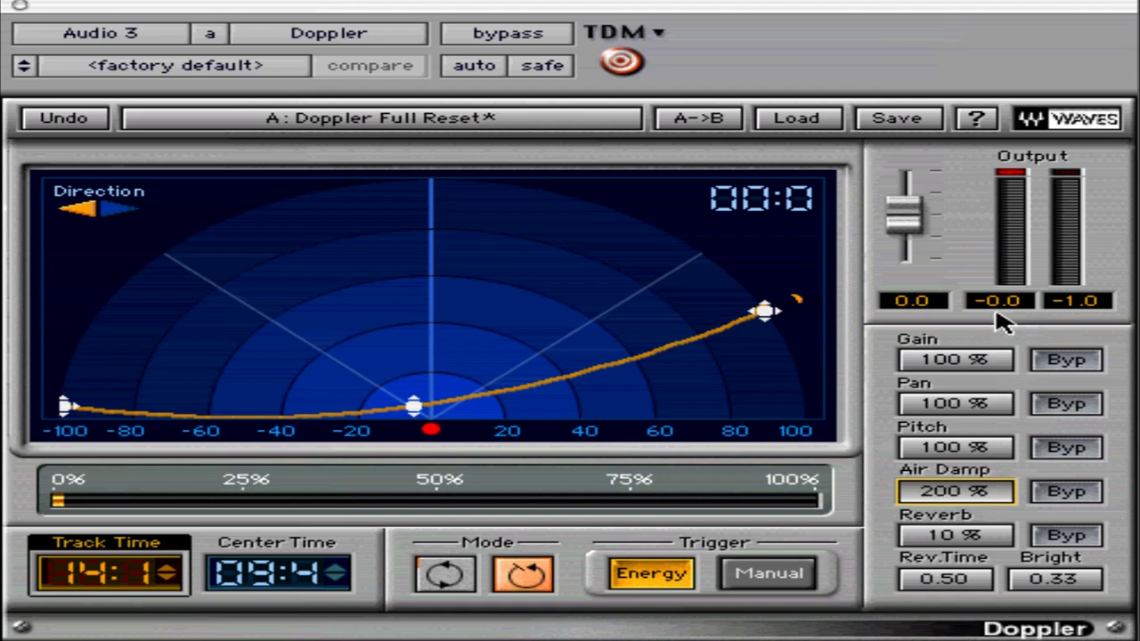
Set the Air Damp amount to 100 %, and try the Reverb amount at 100 % and 200 %
left_click(991, 501)
type("100")
key("Return")
left_click_drag(986, 549, 1040, 178)
type("100")
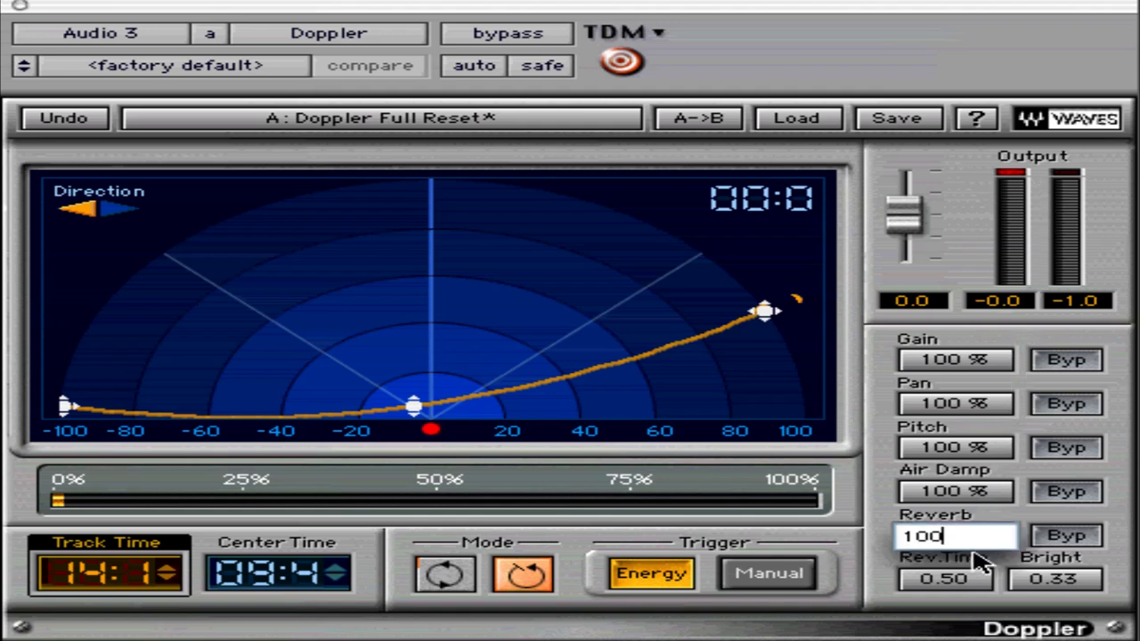
key("Return")
Try the reverb time at 4.55 and 0.10, and try the reverb brightness at 0.00 and a higher amount
left_click(976, 580)
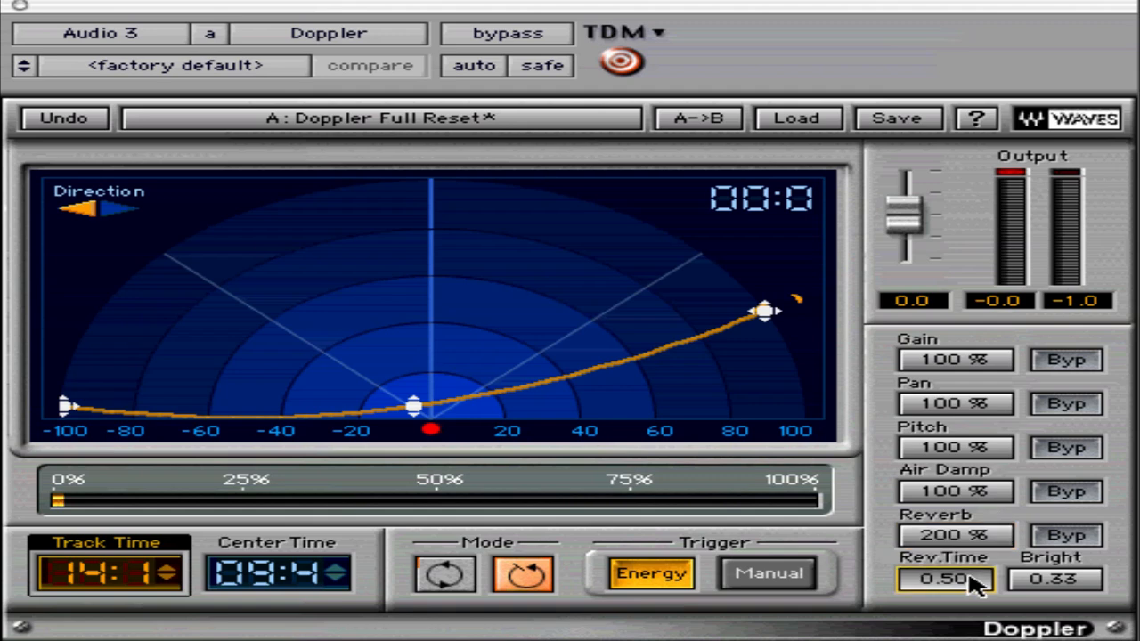
left_click_drag(969, 575, 968, 621)
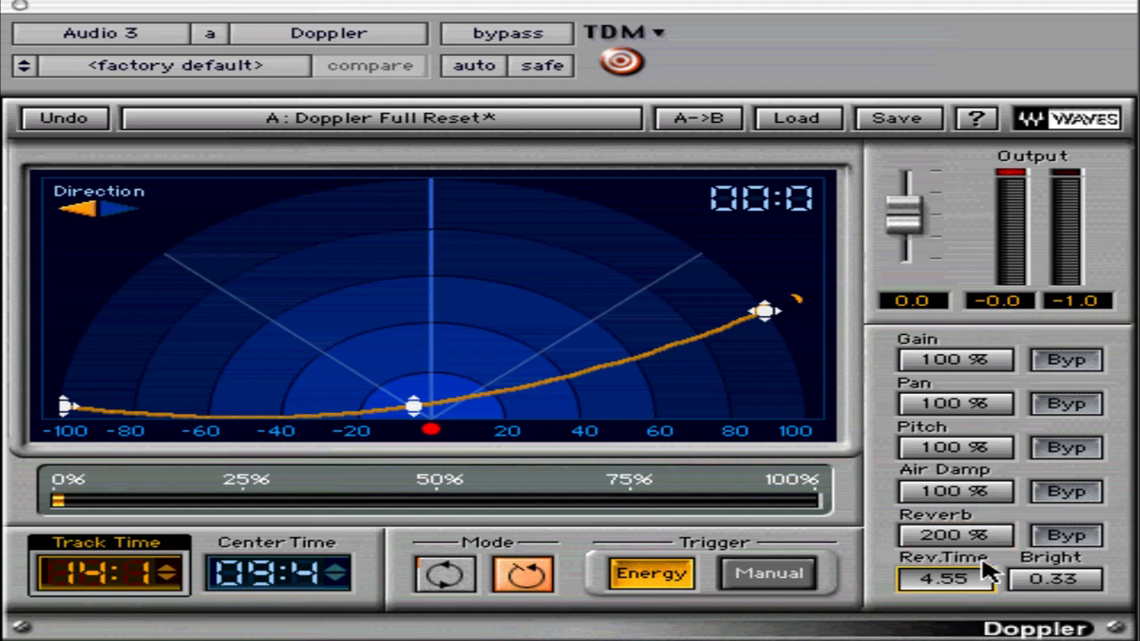
mouse_move(988, 574)
left_mouse_down()
mouse_move(1007, 343)
mouse_move(996, 488)
mouse_move(957, 581)
mouse_move(980, 580)
left_mouse_up()
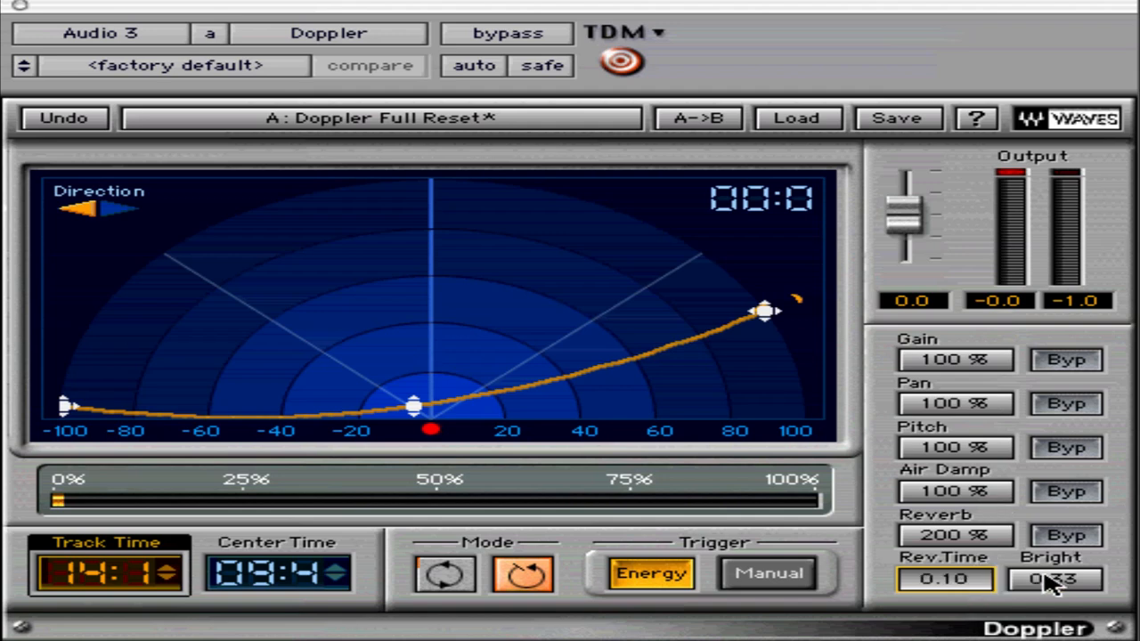
left_click_drag(1053, 583, 1075, 638)
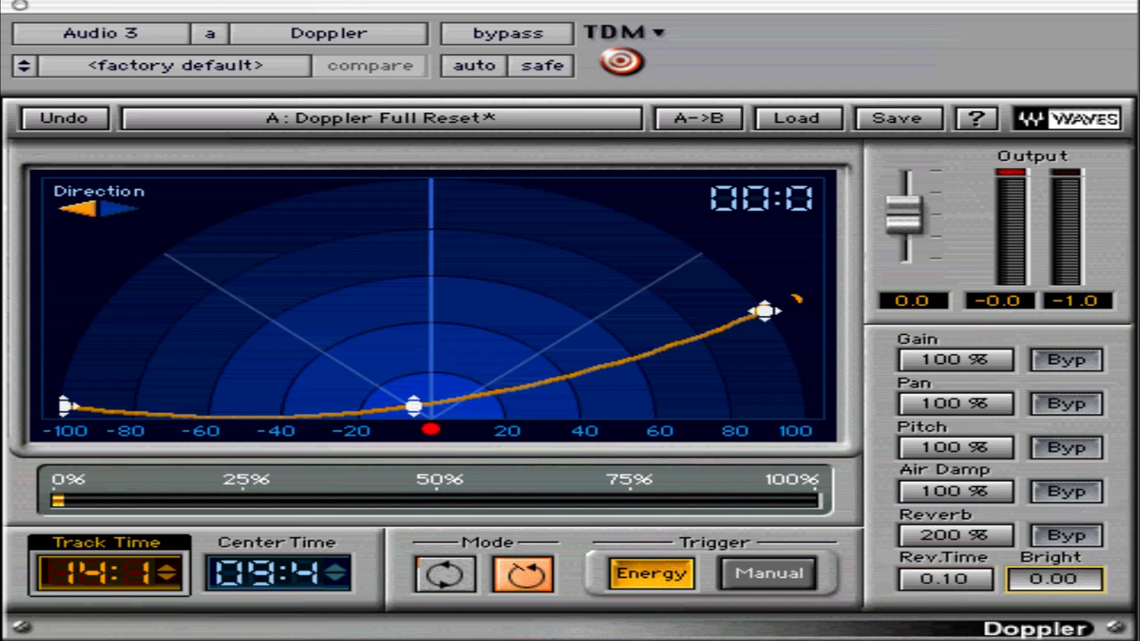
left_click_drag(1093, 596, 1102, 528)
left_click_drag(1109, 543, 1084, 634)
Load the factory preset "Long, passing close, 16sec" and play the audio through it
left_click(796, 120)
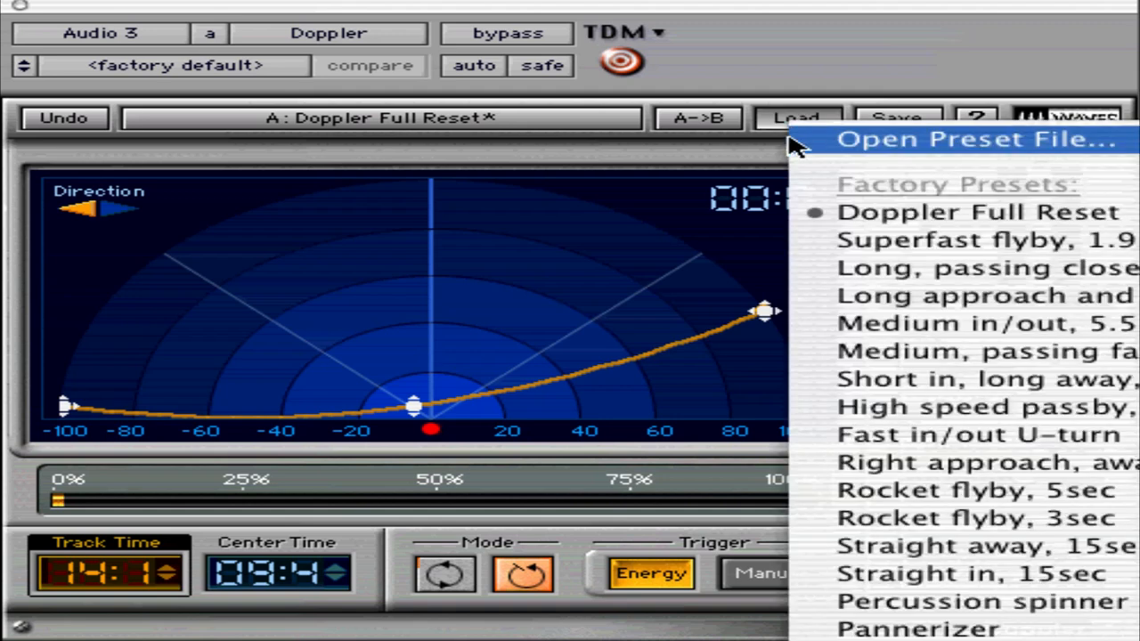
left_click(843, 269)
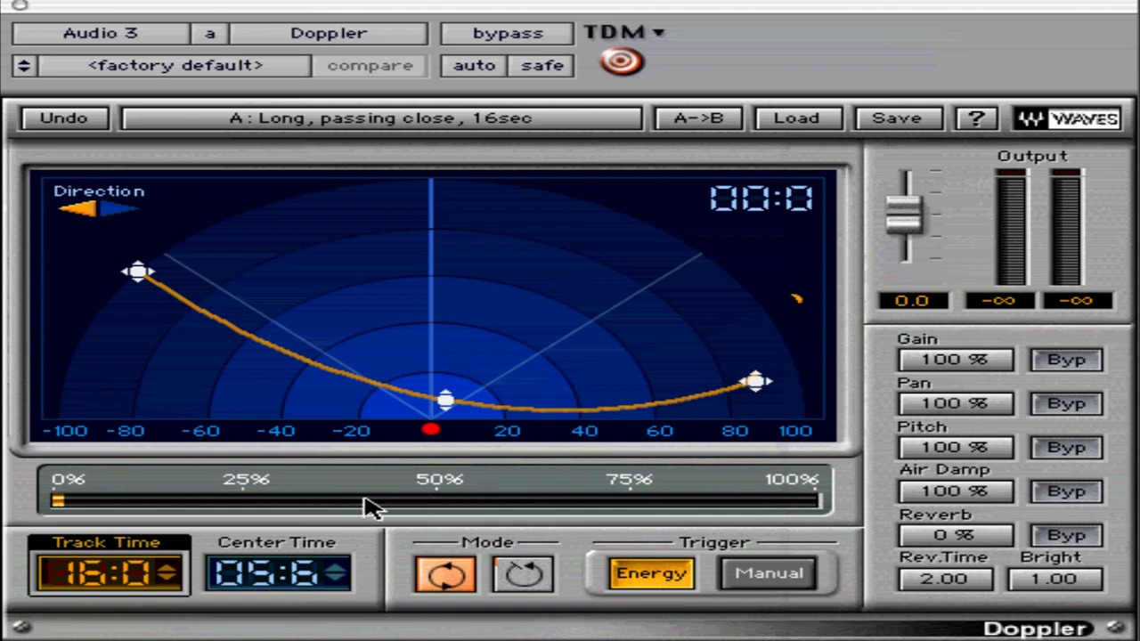
key("space")
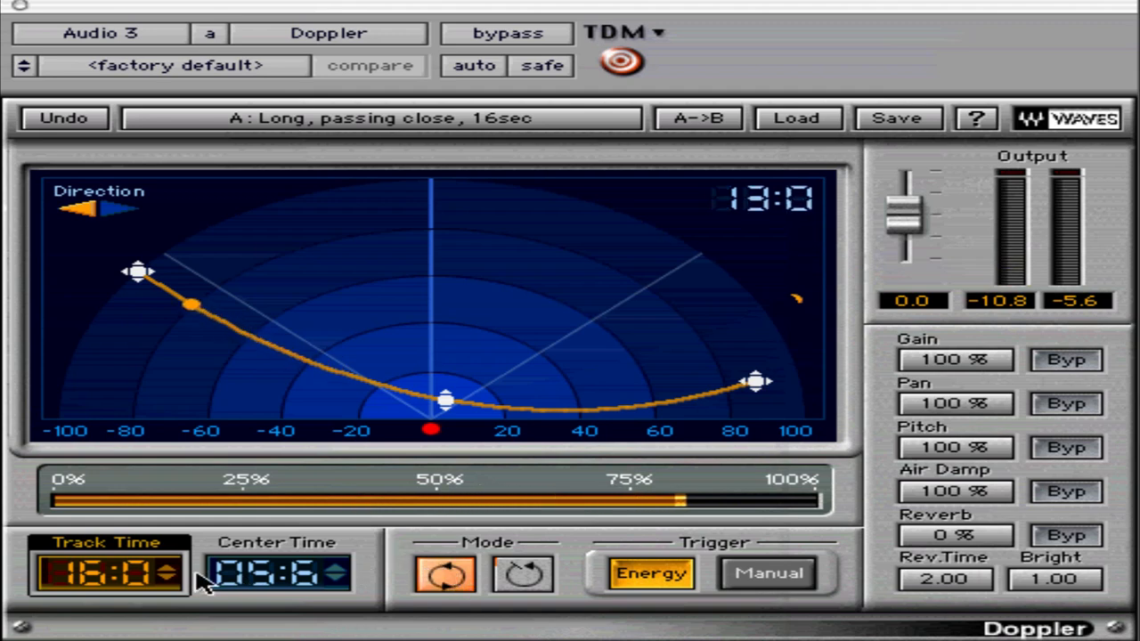
Shorten the Track Time to 11:0 and set the Center Time to 07:1
left_click(168, 581)
left_click_drag(167, 589, 160, 628)
mouse_move(345, 575)
left_mouse_down()
mouse_move(349, 537)
mouse_move(342, 579)
left_mouse_up()
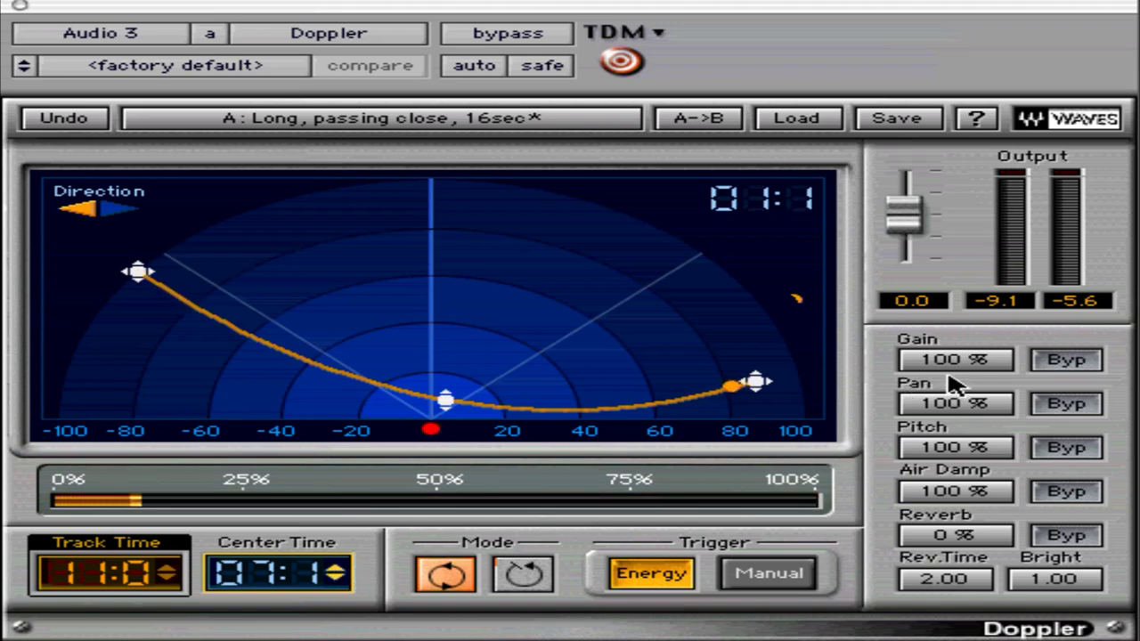
Raise the Pan amount to 200 % and the Pitch amount to 155 %
left_click_drag(960, 403, 1038, 218)
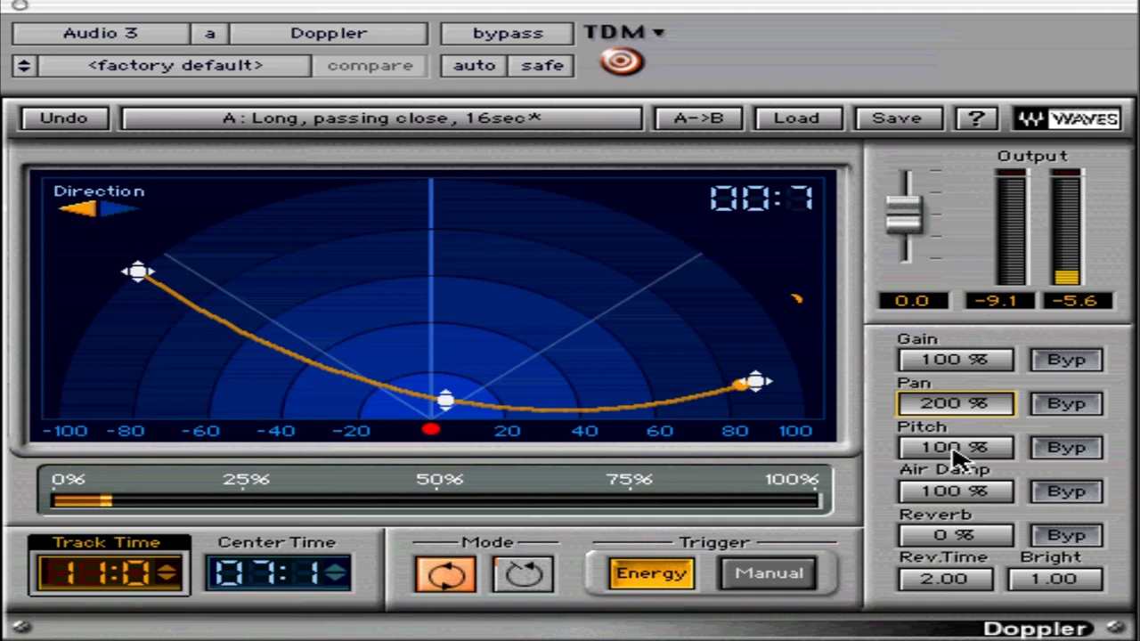
left_click_drag(955, 456, 977, 365)
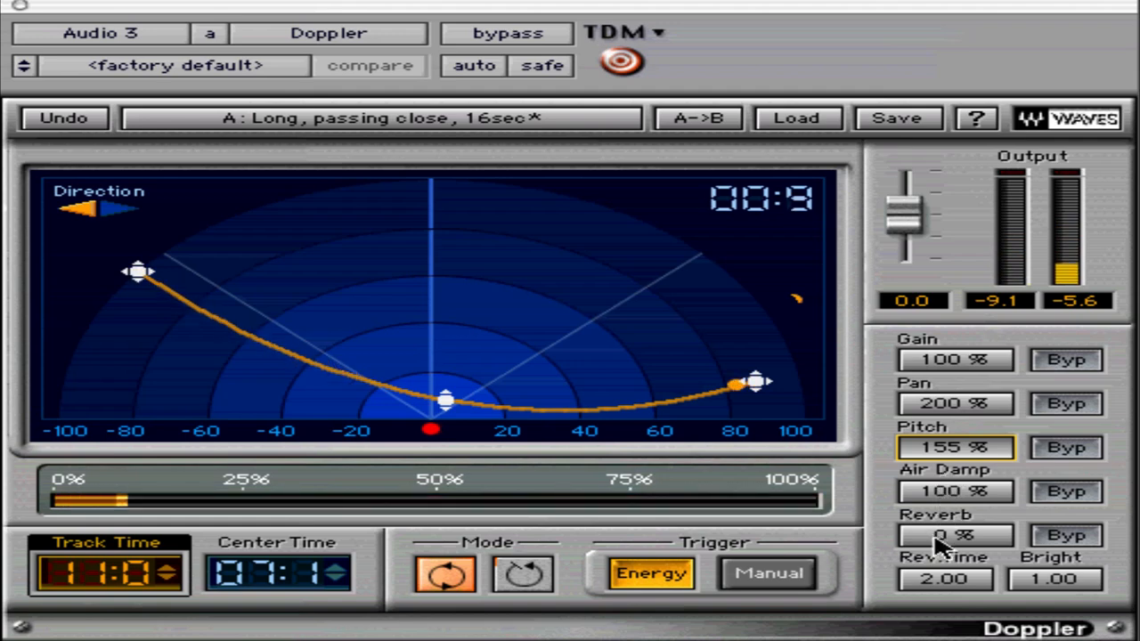
Try the Reverb amount at 89 % and 131 %, the latter with Air Damp at 190 %, and return Reverb to 0 %
left_click_drag(938, 541, 960, 433)
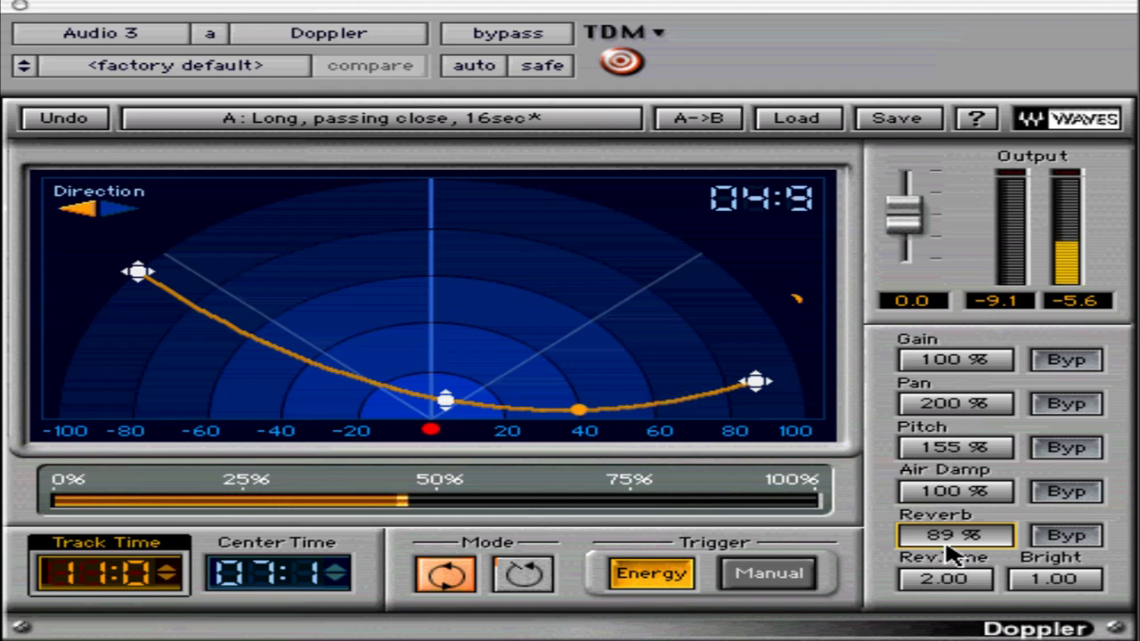
left_click_drag(949, 537, 968, 481)
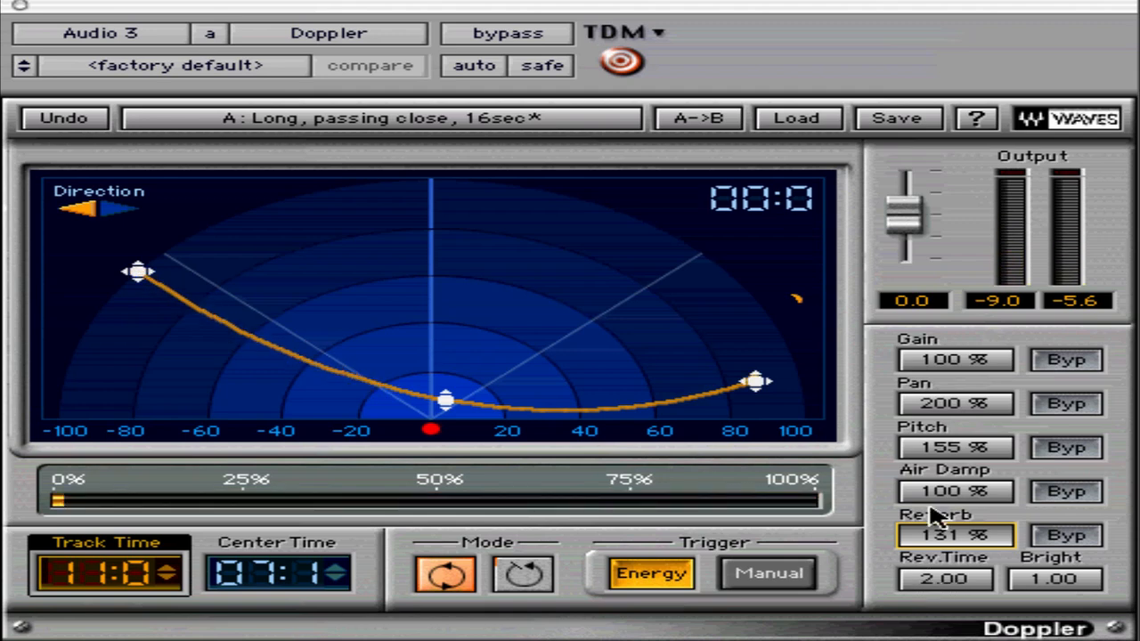
left_click_drag(946, 493, 967, 363)
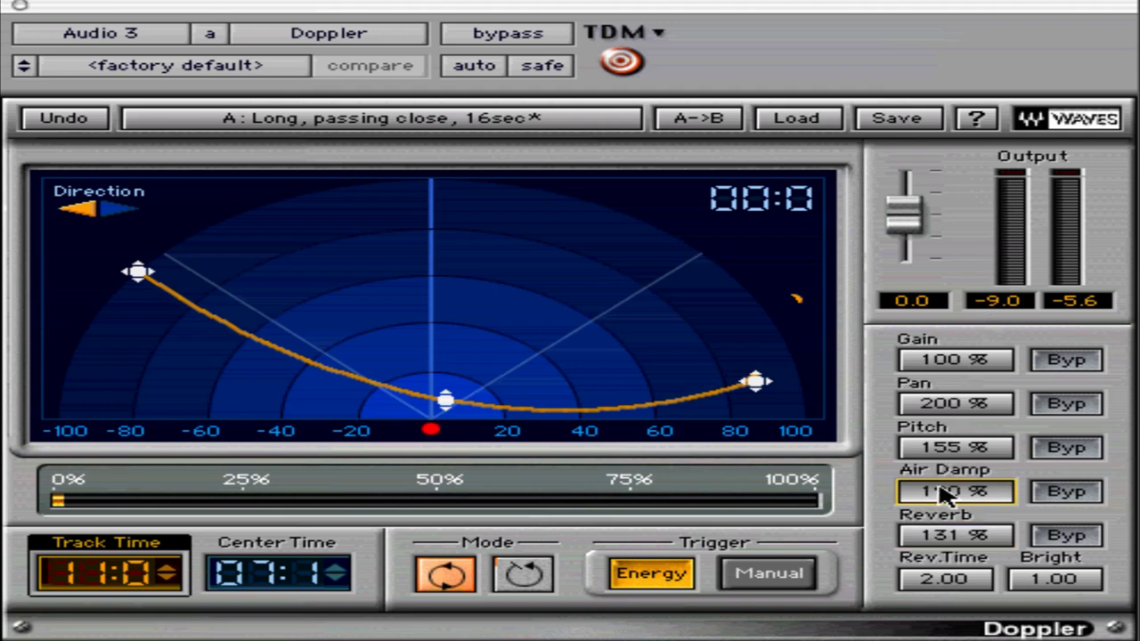
left_click(942, 536)
left_click_drag(946, 542, 946, 628)
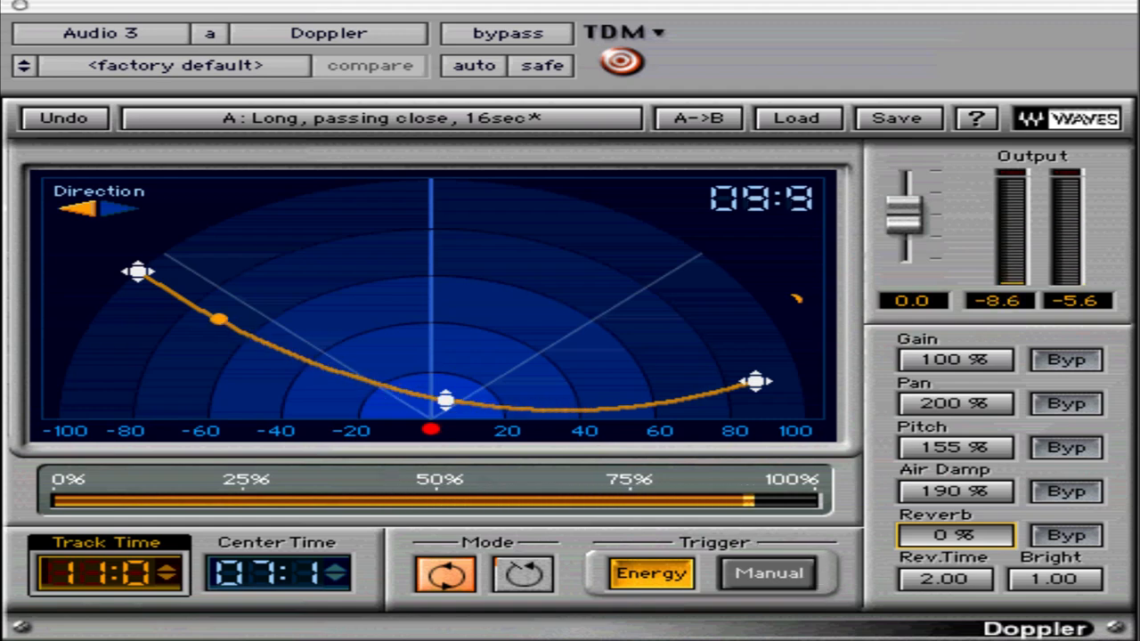
Try a Track Time of 03:6, reverse the motion to run left to right, and lengthen the Track Time to 08:8
left_click_drag(158, 578, 168, 623)
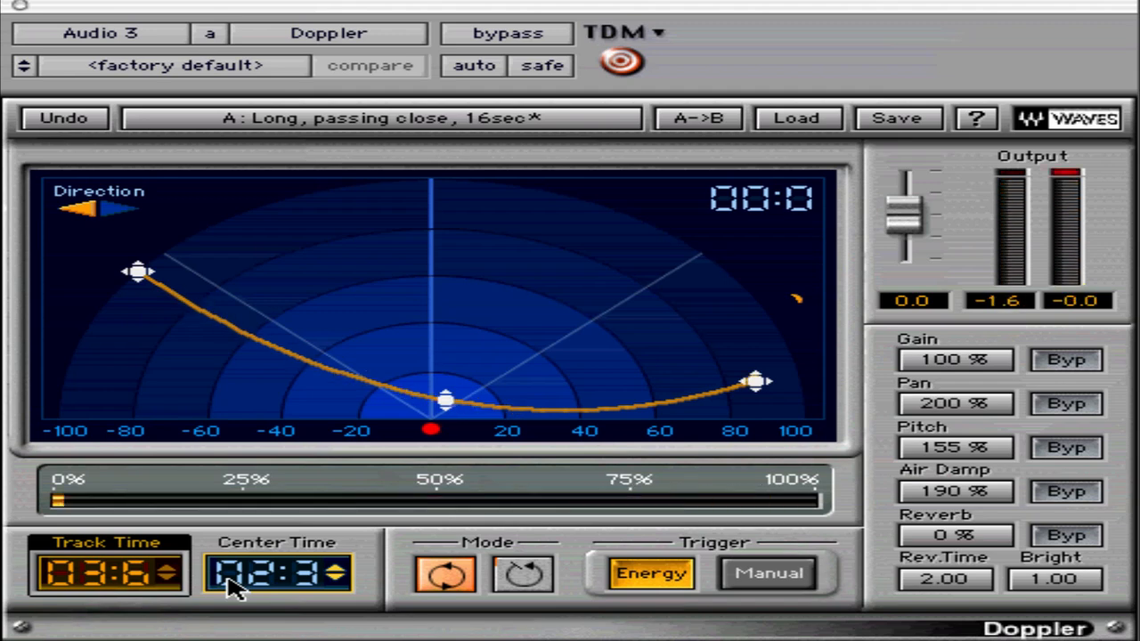
left_click(129, 214)
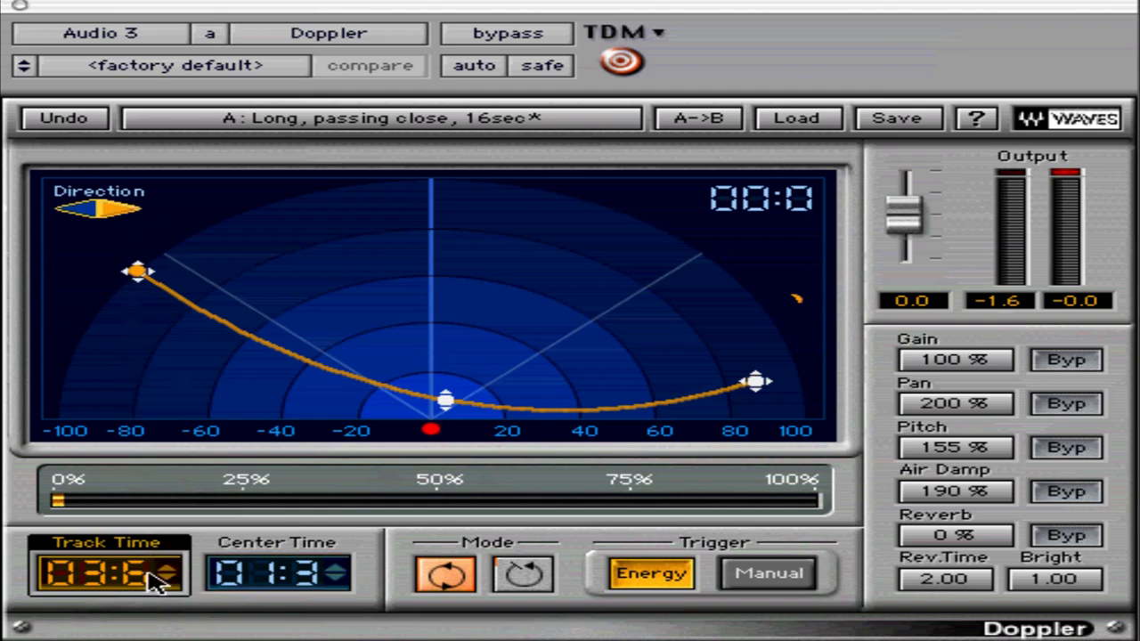
mouse_move(159, 581)
left_mouse_down()
mouse_move(163, 463)
mouse_move(165, 537)
mouse_move(143, 577)
left_mouse_up()
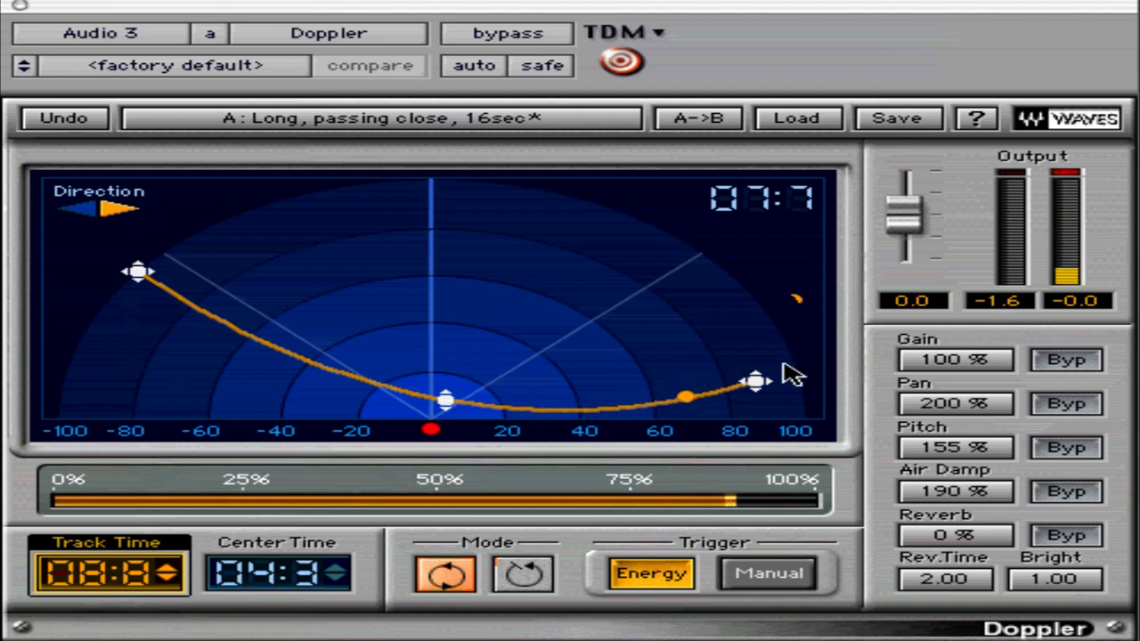
Raise both the Gain and Pitch amounts to 200 %
left_click_drag(909, 358, 956, 184)
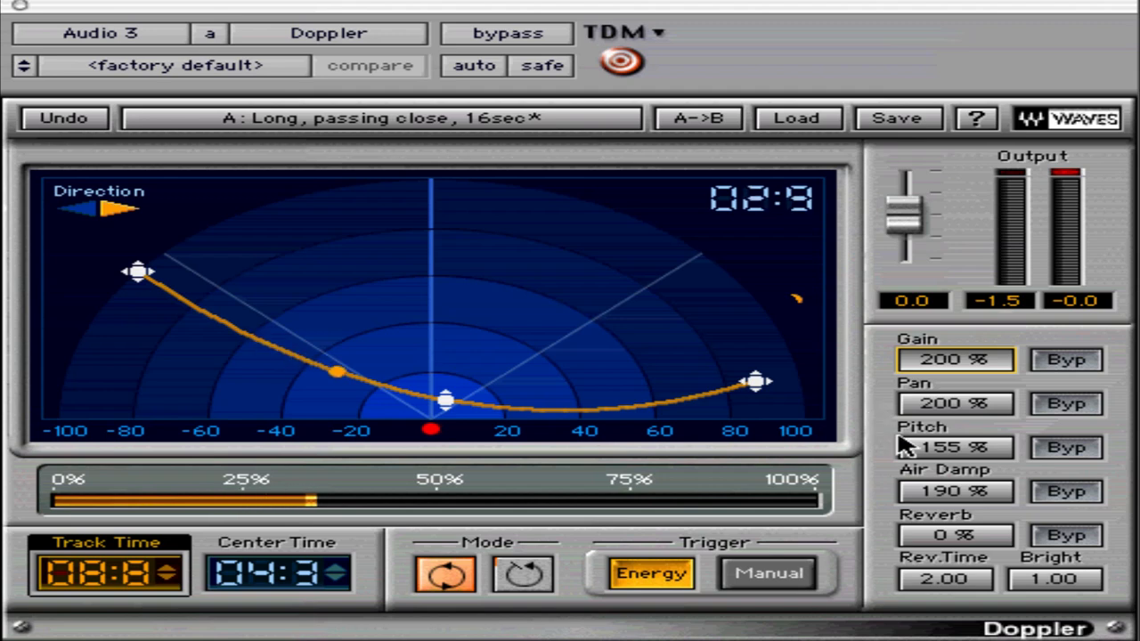
left_click_drag(935, 456, 936, 437)
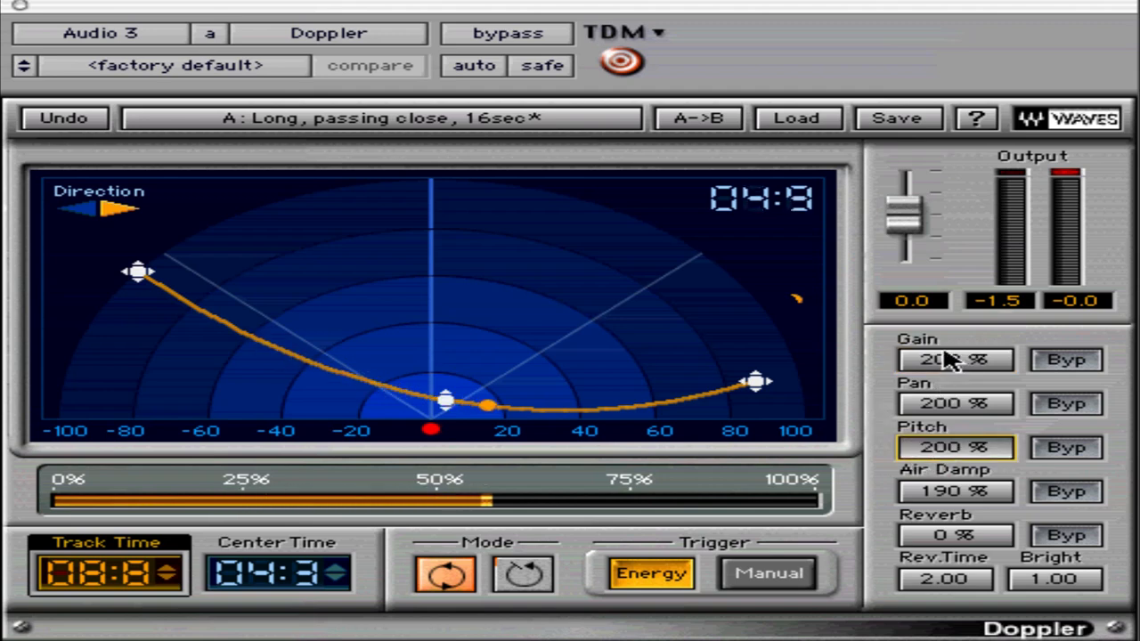
Lower the Air Damp amount to 0 % and switch the Mode to the open-circle option
left_click(946, 495)
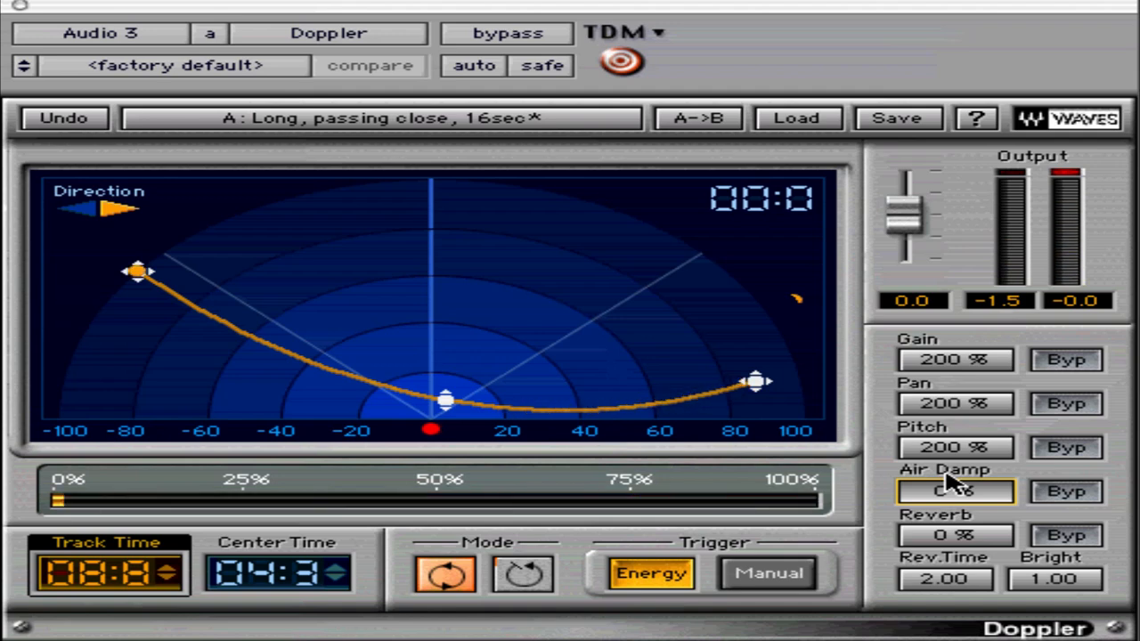
left_click(526, 574)
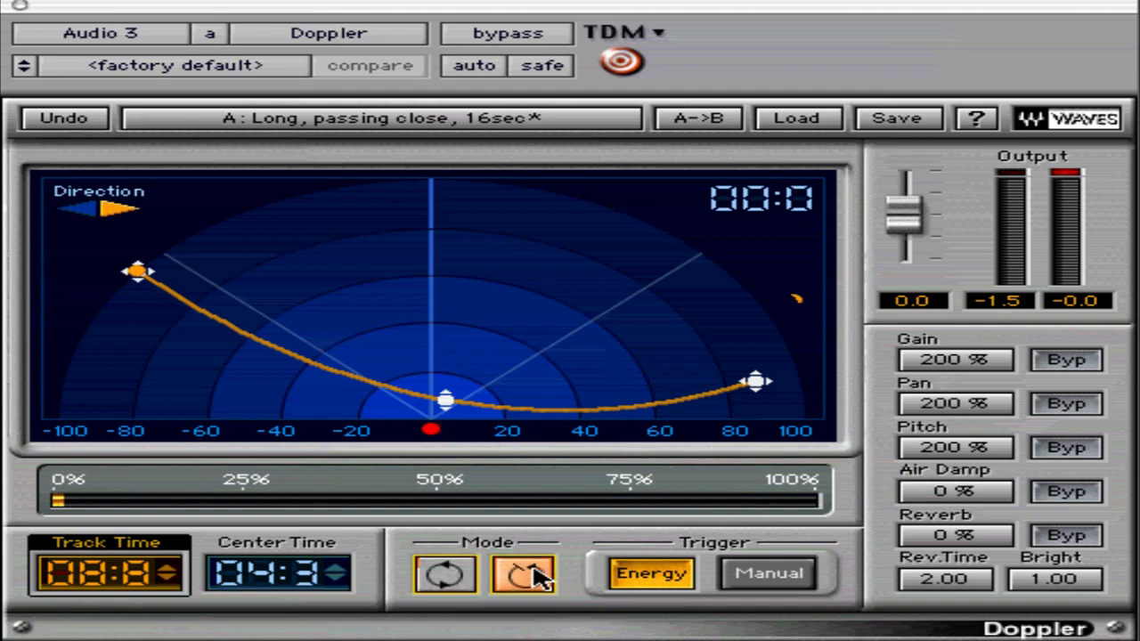